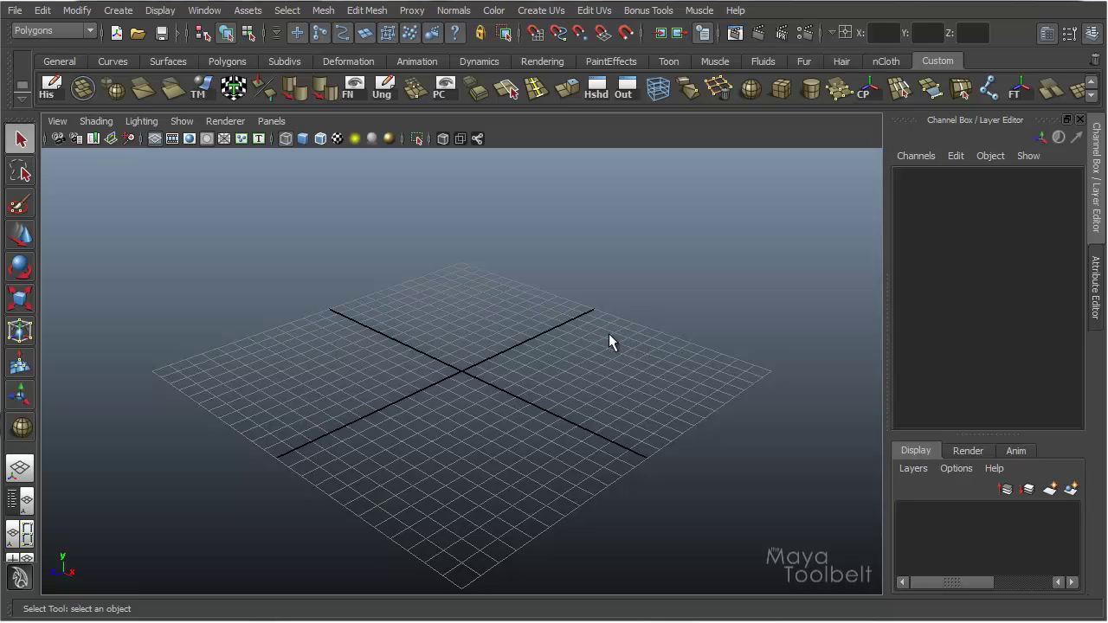
Step: Keep the Polygons menu set and pick Create > Polygon Primitives > Helix
click(90, 32)
click(89, 29)
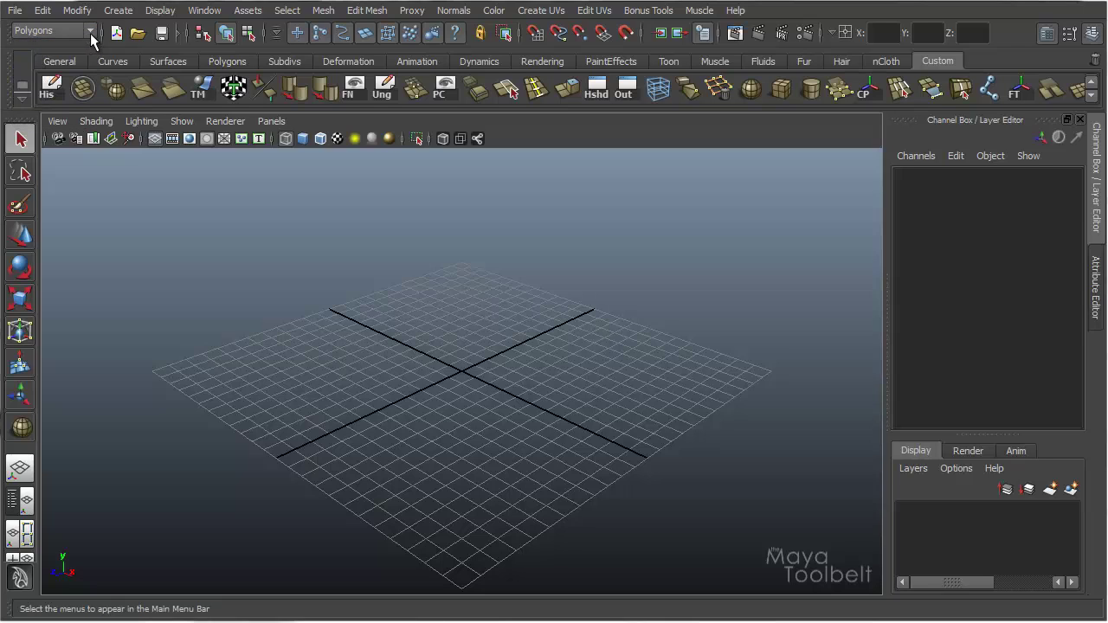
click(117, 12)
mouse_move(178, 55)
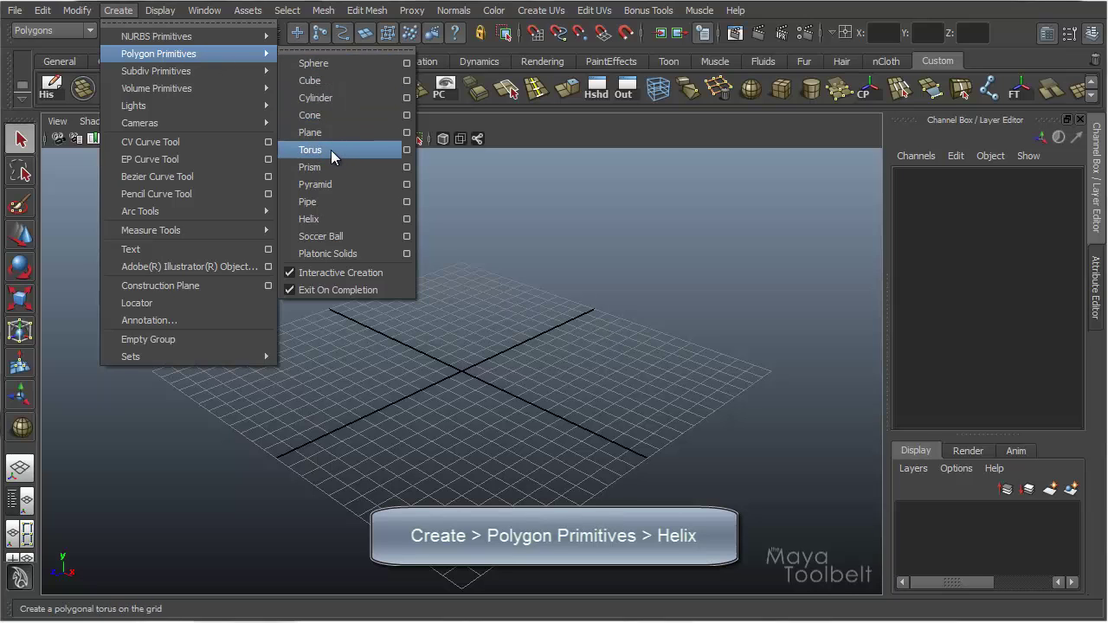
Step: Draw a polygon helix at the grid centre and display it with smooth shading
click(327, 220)
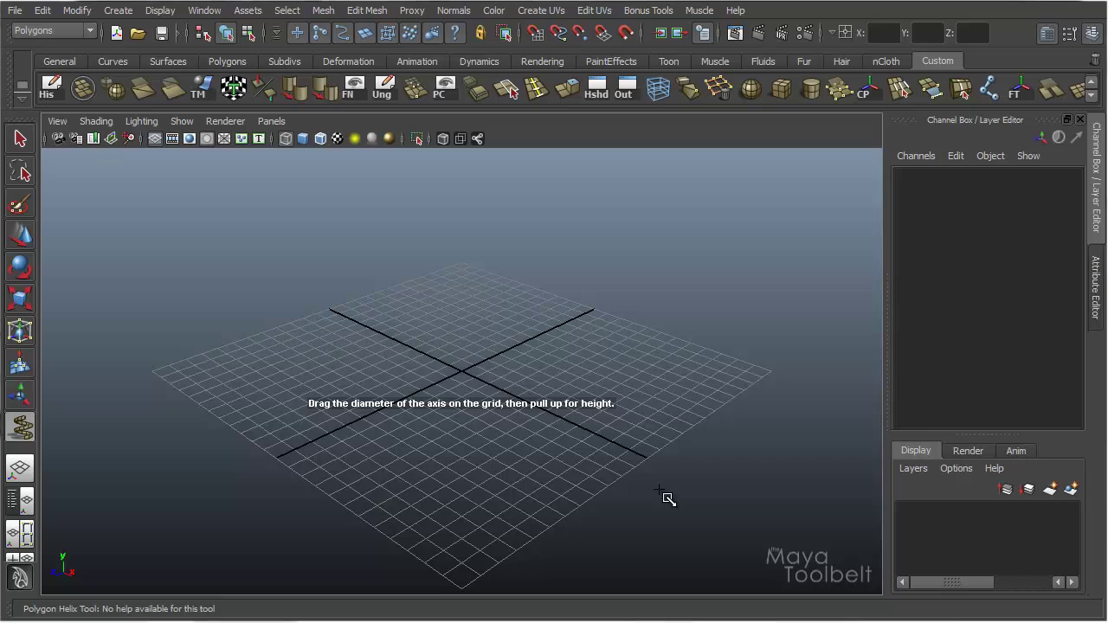
mouse_move(461, 392)
mouse_down()
mouse_move(500, 415)
mouse_move(456, 386)
mouse_move(467, 386)
mouse_move(453, 390)
mouse_move(494, 384)
mouse_move(482, 384)
mouse_move(499, 366)
mouse_move(633, 425)
mouse_move(643, 344)
mouse_move(866, 366)
mouse_up()
key(q)
key(5)
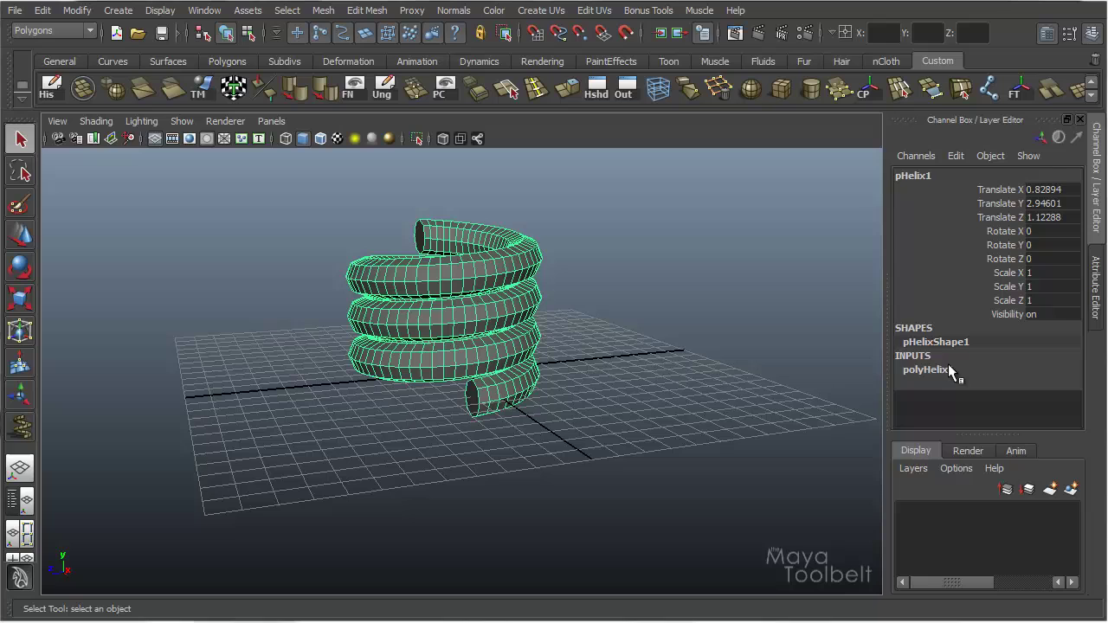
Step: Raise polyHelix1's Height to 14.99203 and view the helix from above
click(926, 369)
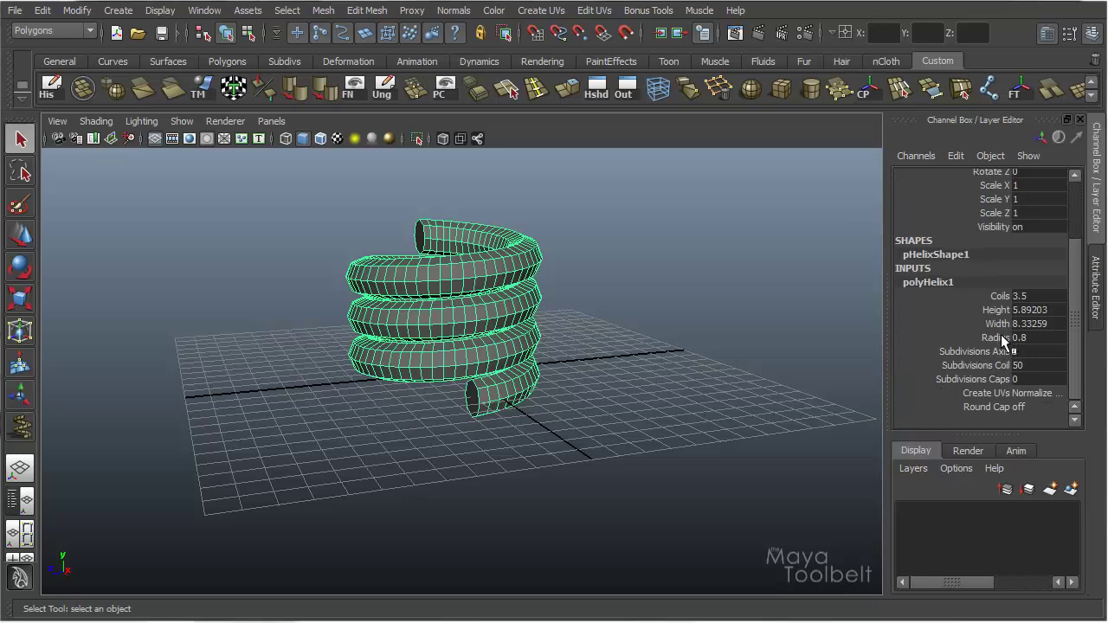
click(997, 310)
middle_drag(675, 383, 762, 389)
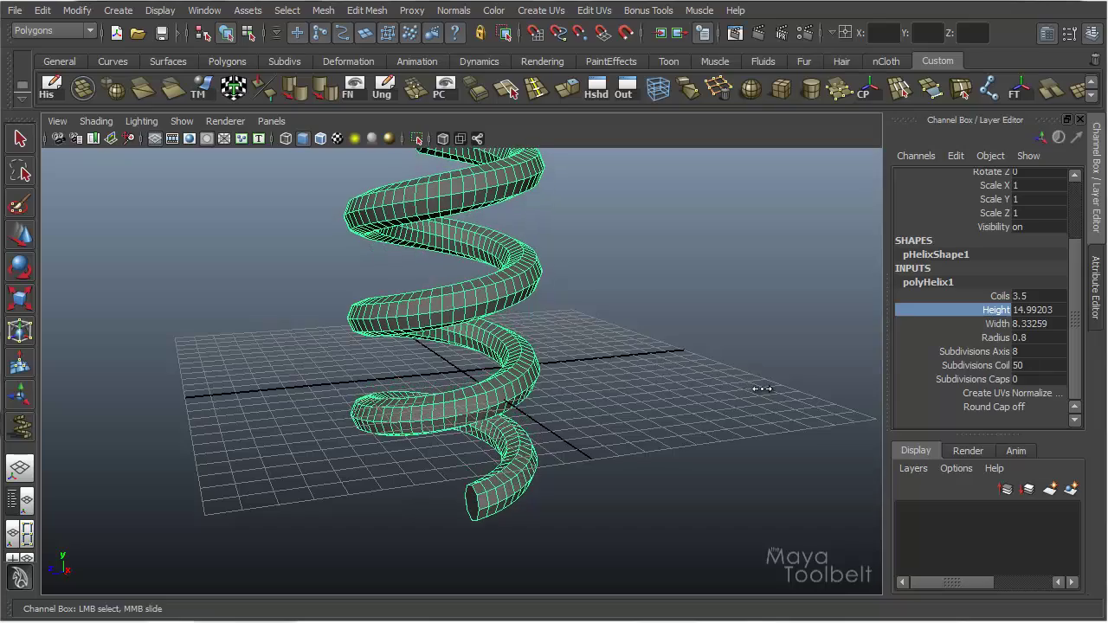
alt+drag(761, 388, 562, 375)
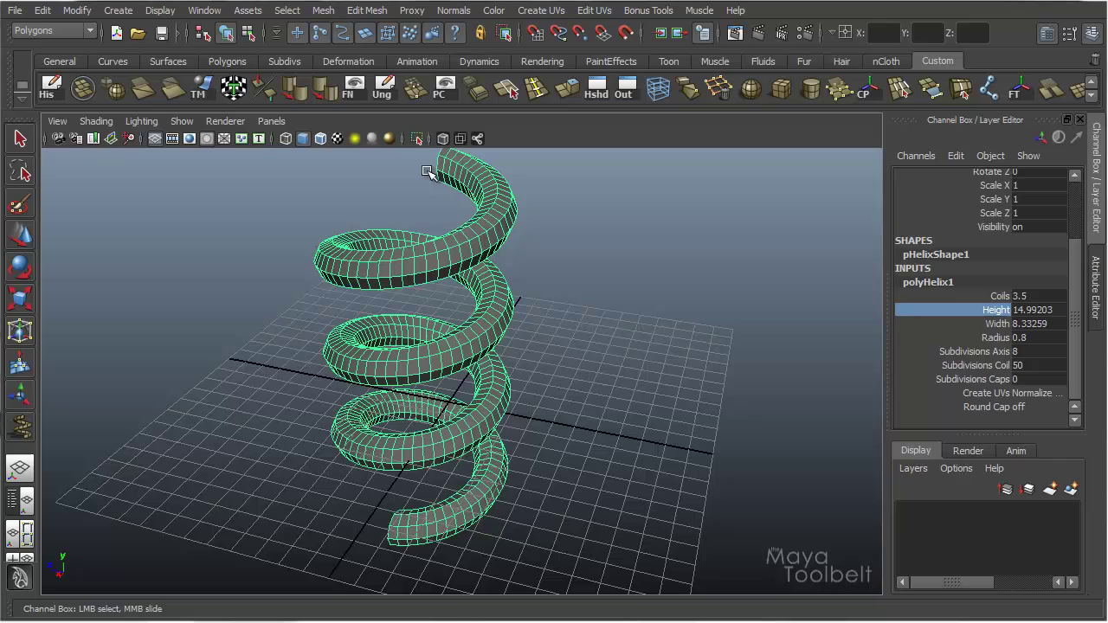
click(155, 139)
click(411, 394)
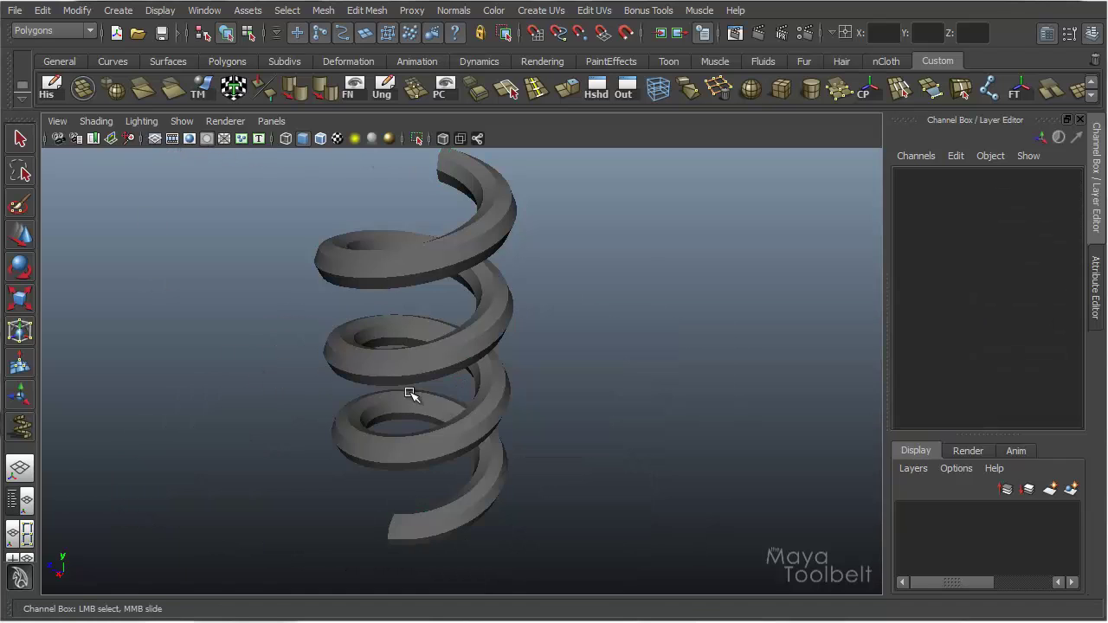
alt+drag(411, 394, 512, 389)
alt+right_drag(512, 389, 624, 413)
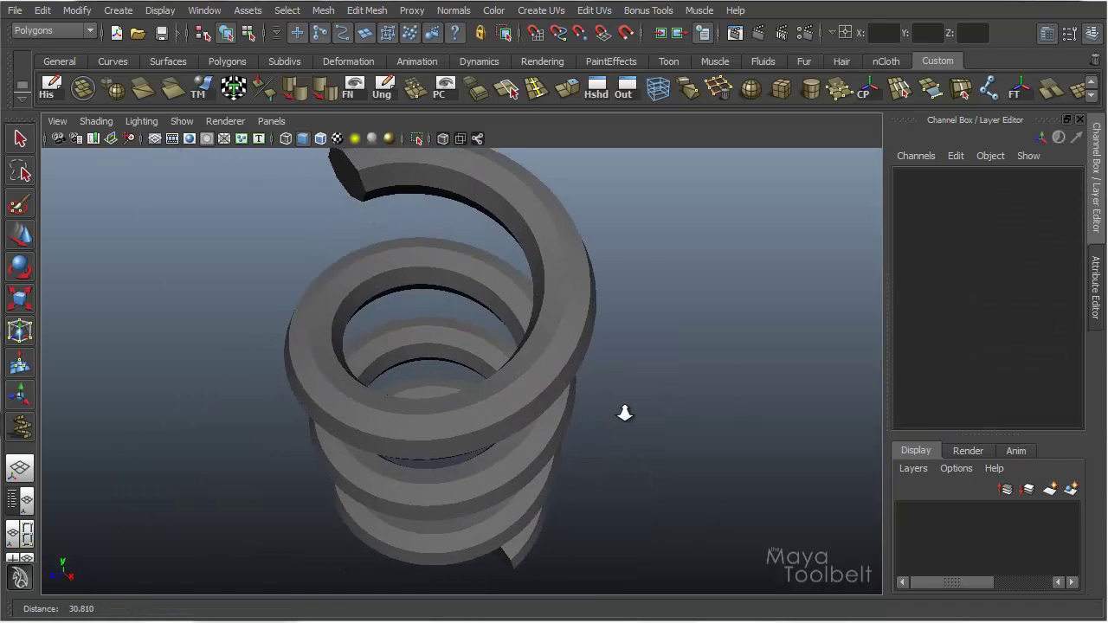
alt+drag(624, 413, 738, 368)
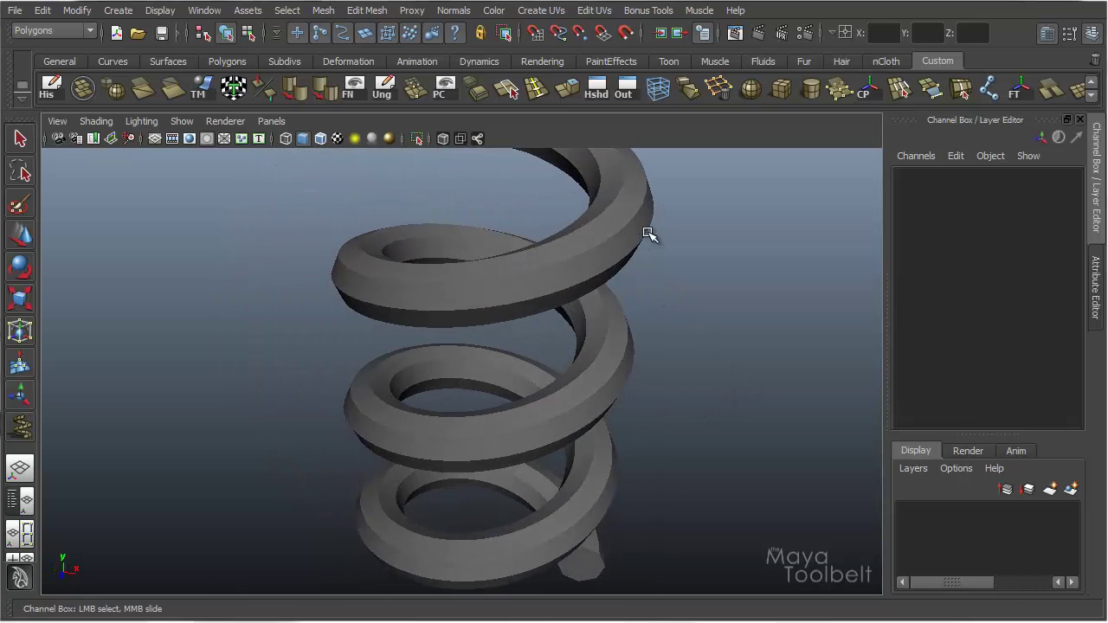
alt+drag(367, 319, 413, 354)
alt+right_drag(412, 354, 753, 283)
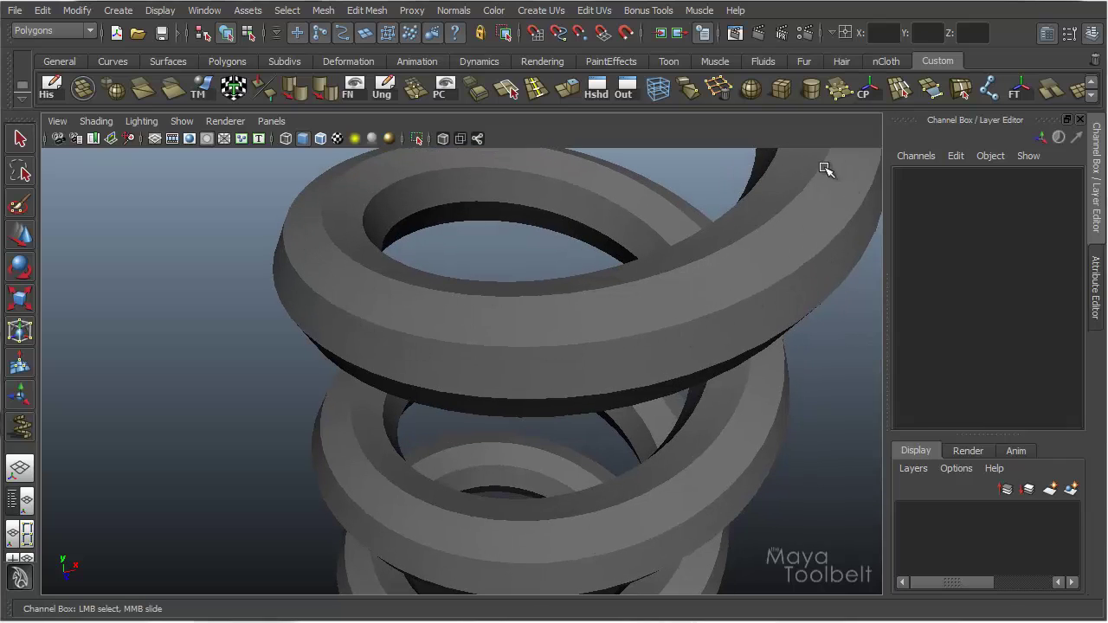
click(332, 216)
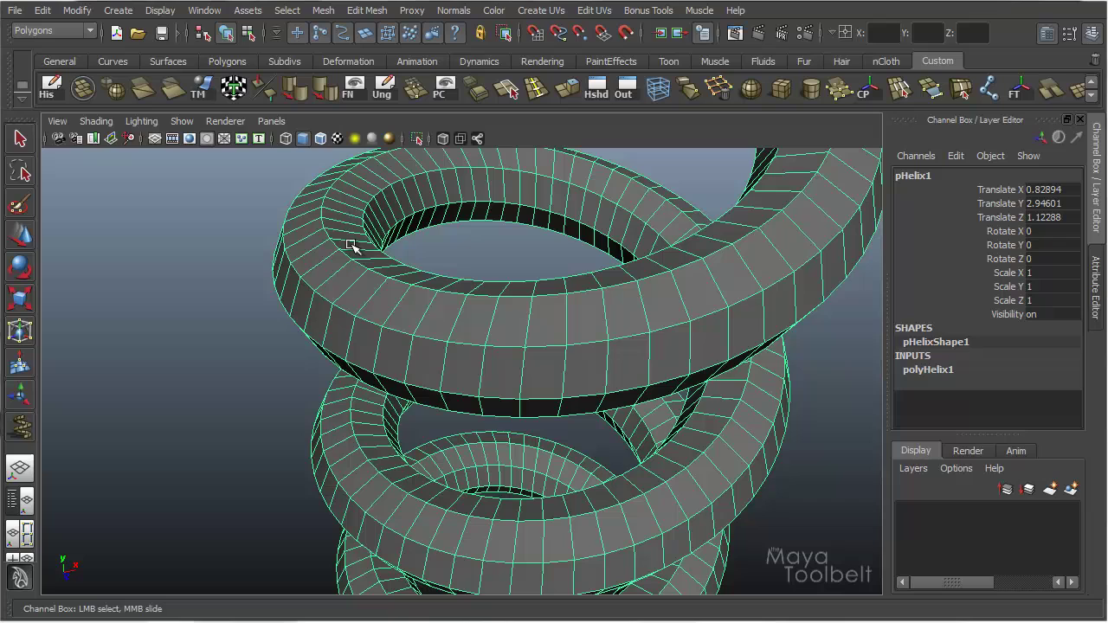
click(245, 250)
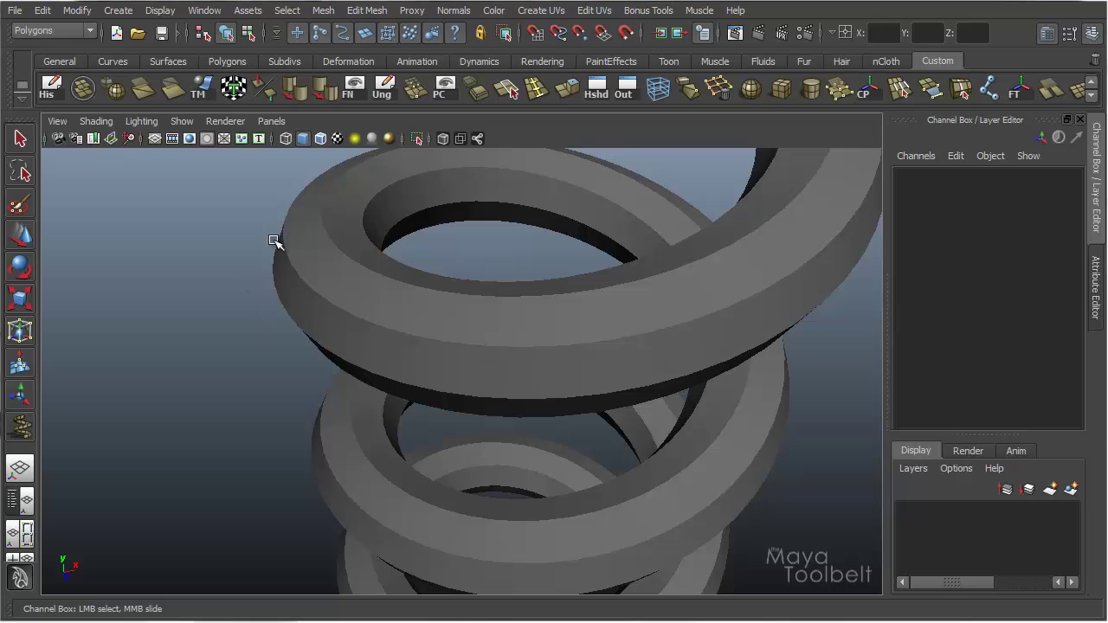
alt+drag(717, 350, 566, 280)
mouse_move(569, 346)
alt+mouse_down()
mouse_move(559, 297)
mouse_move(547, 324)
mouse_move(576, 349)
alt+mouse_up()
Step: Select pHelix1 and apply Normals > Soften Edge to smooth all its edges
click(614, 351)
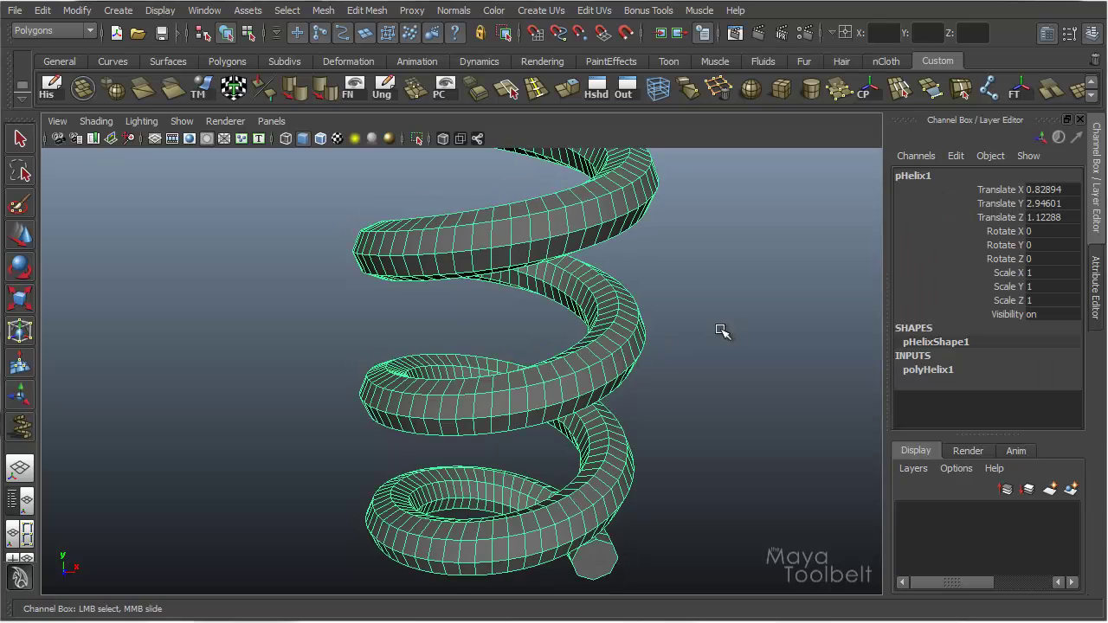
alt+drag(721, 331, 642, 167)
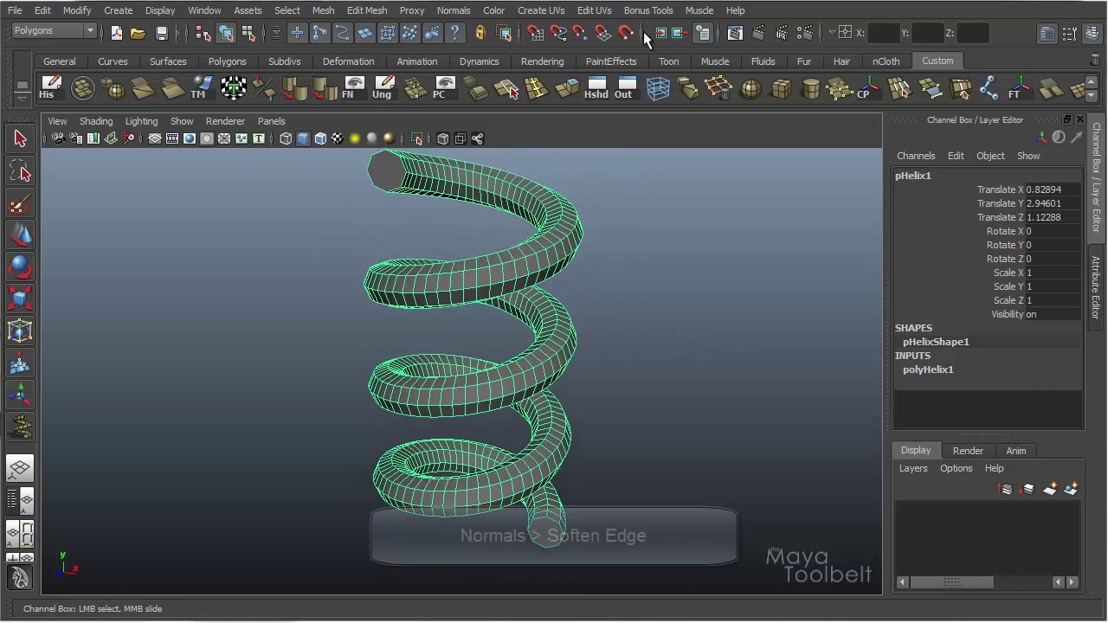
click(461, 10)
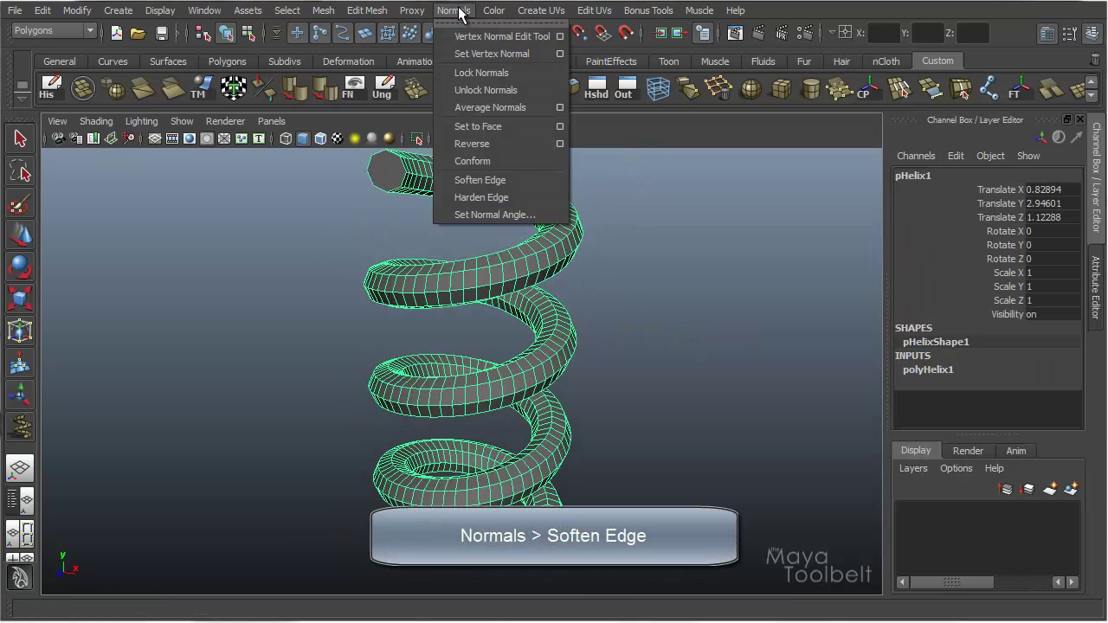
click(498, 182)
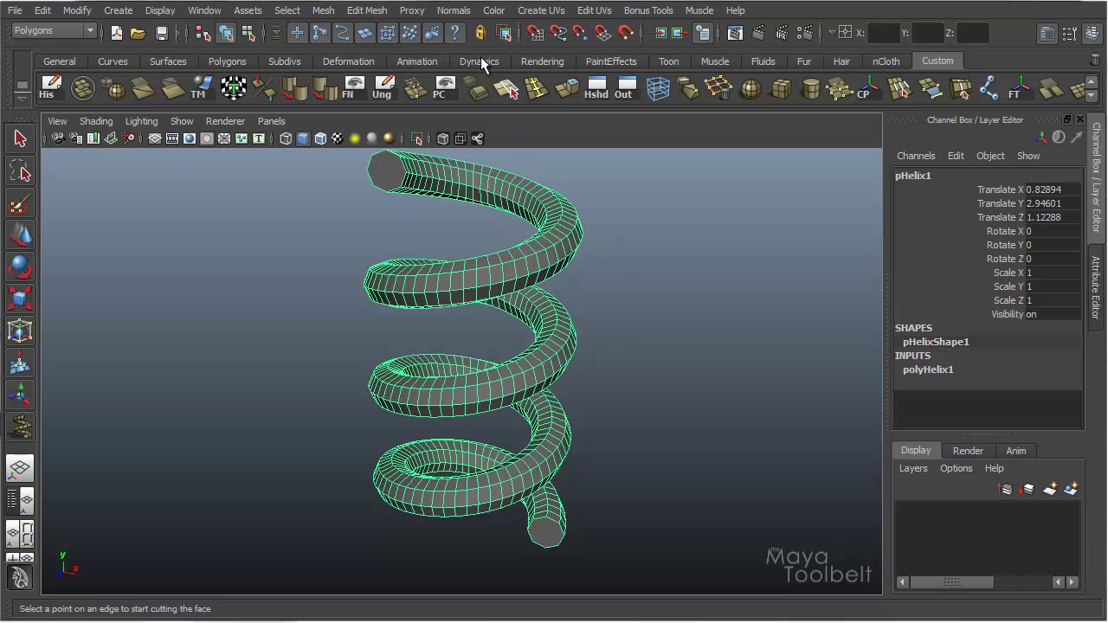
click(454, 10)
click(490, 182)
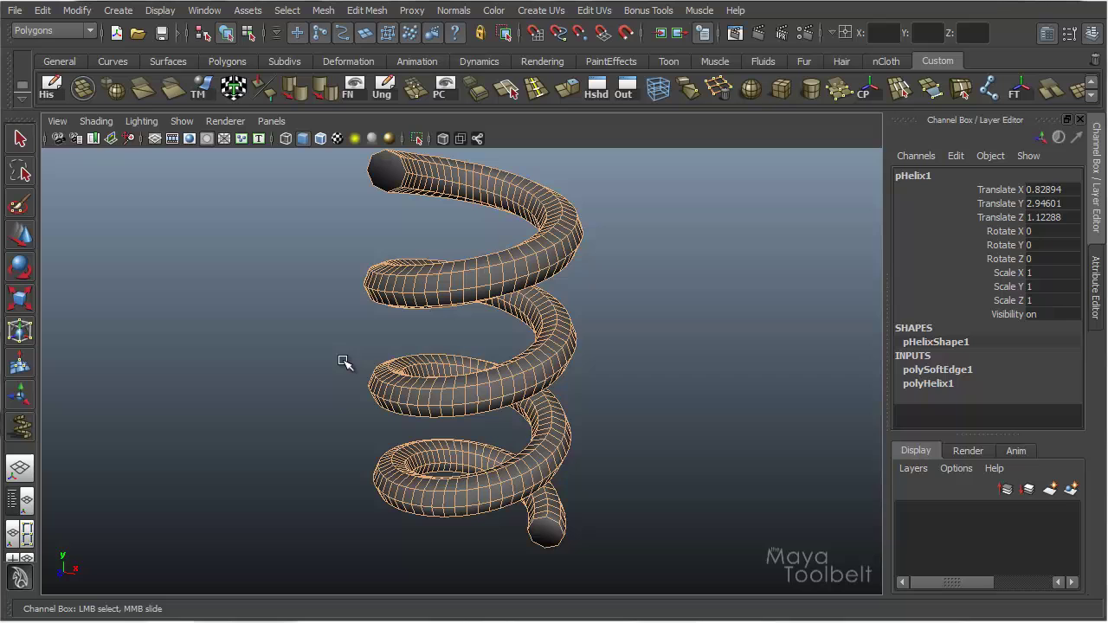
click(285, 346)
alt+right_drag(285, 346, 509, 337)
alt+drag(508, 336, 643, 267)
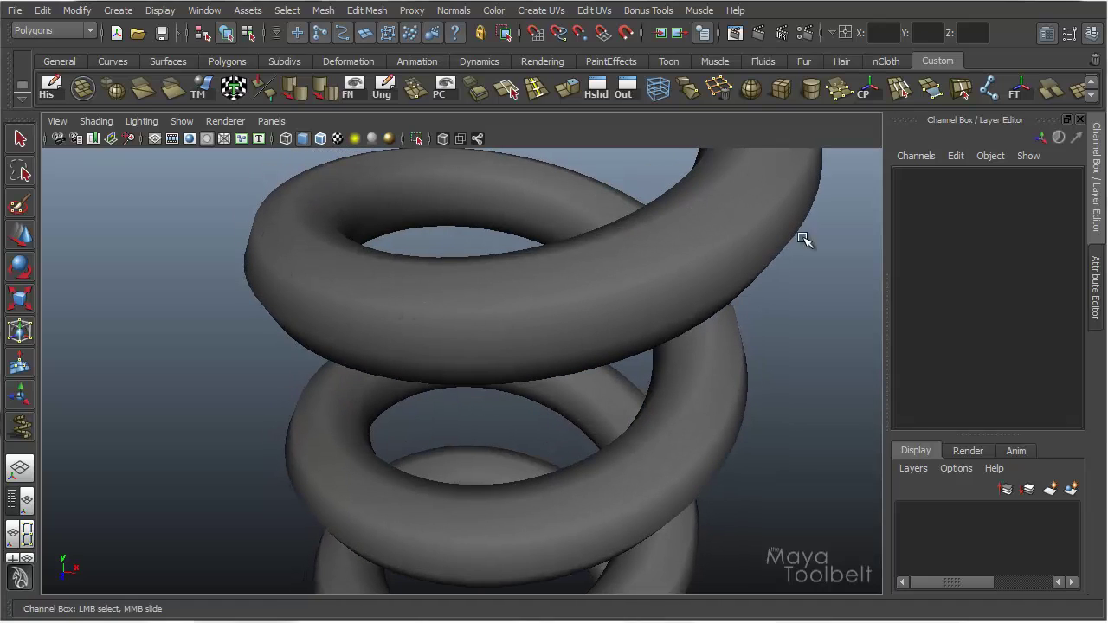
alt+drag(585, 296, 740, 273)
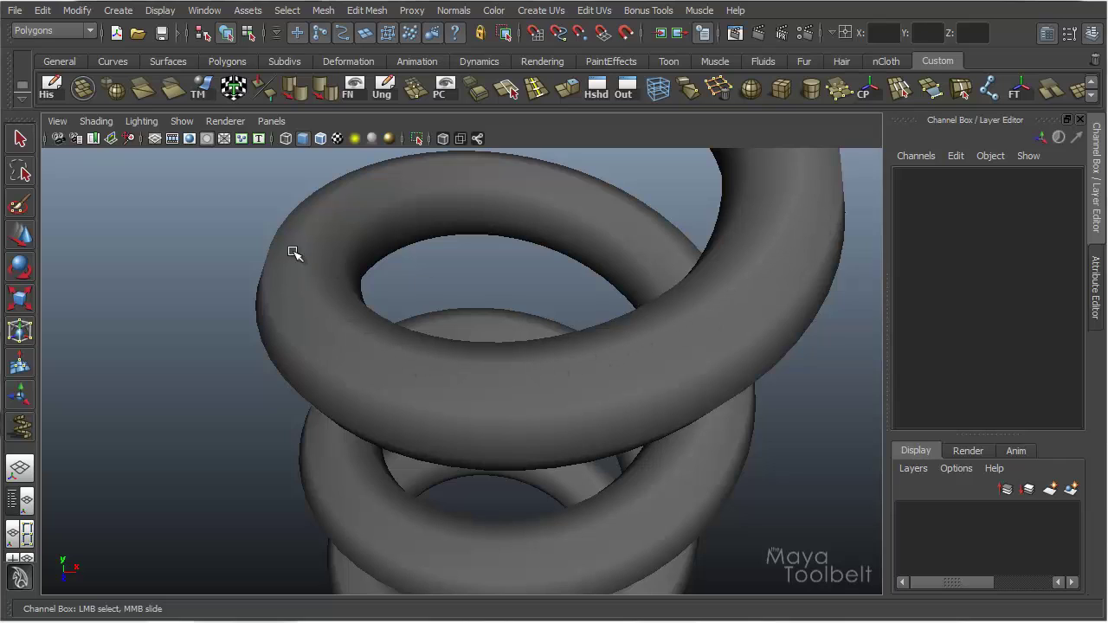
click(340, 366)
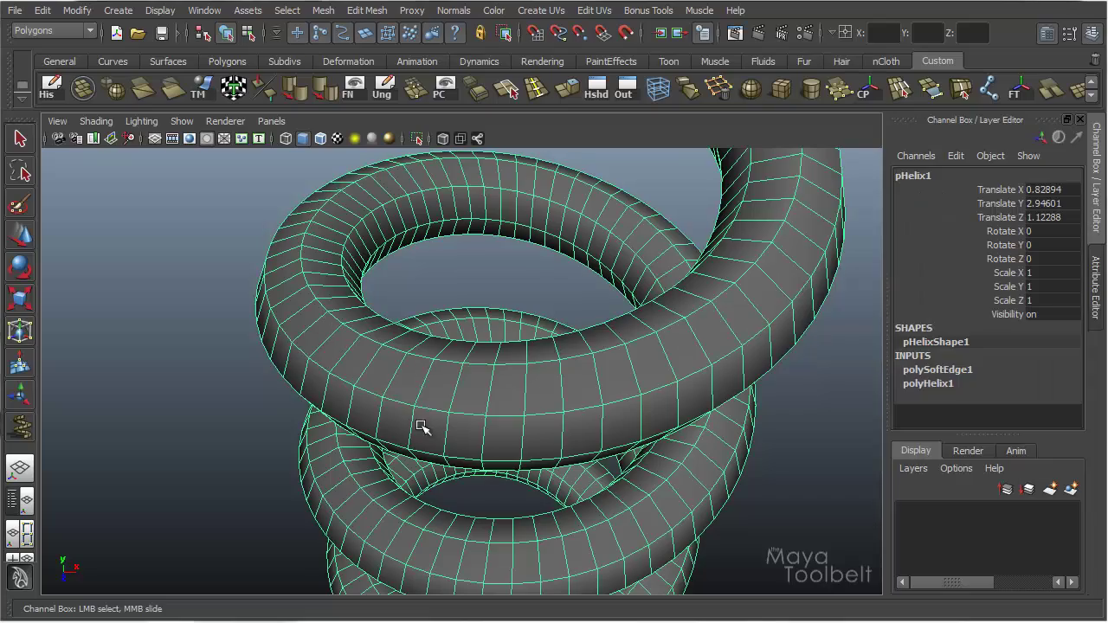
alt+drag(606, 417, 660, 364)
click(660, 363)
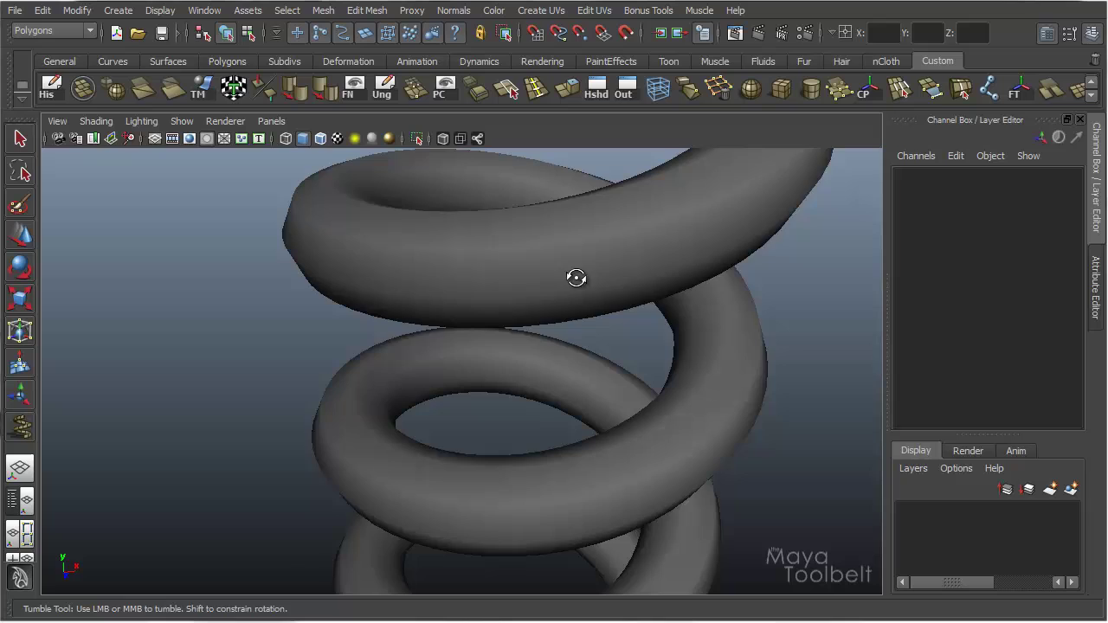
alt+drag(571, 277, 760, 228)
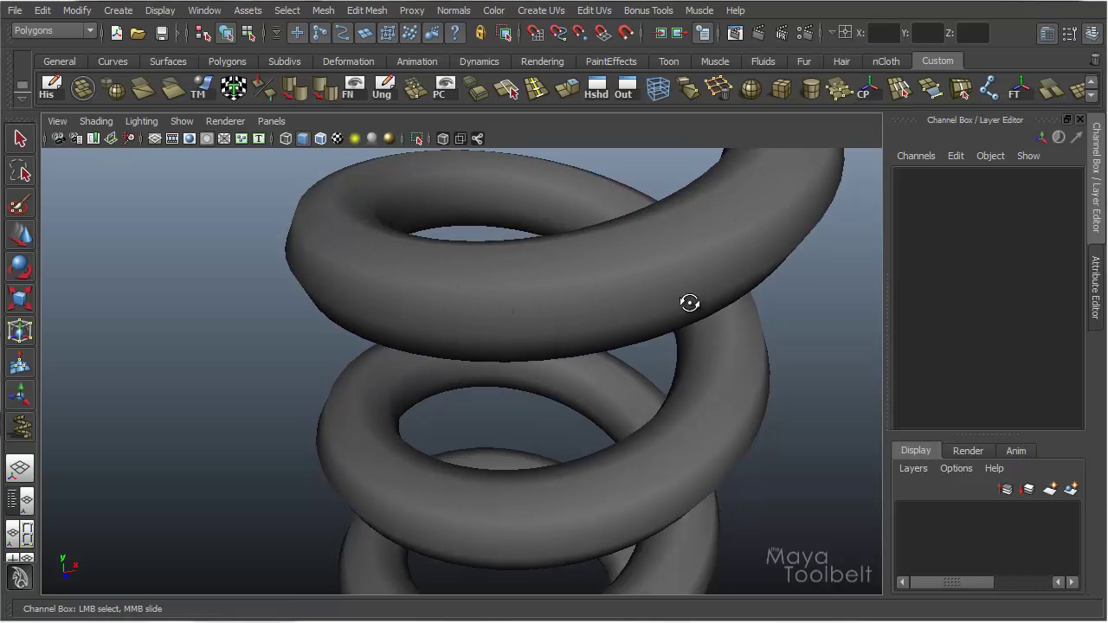
alt+drag(692, 302, 721, 304)
click(744, 325)
alt+right_drag(753, 334, 531, 297)
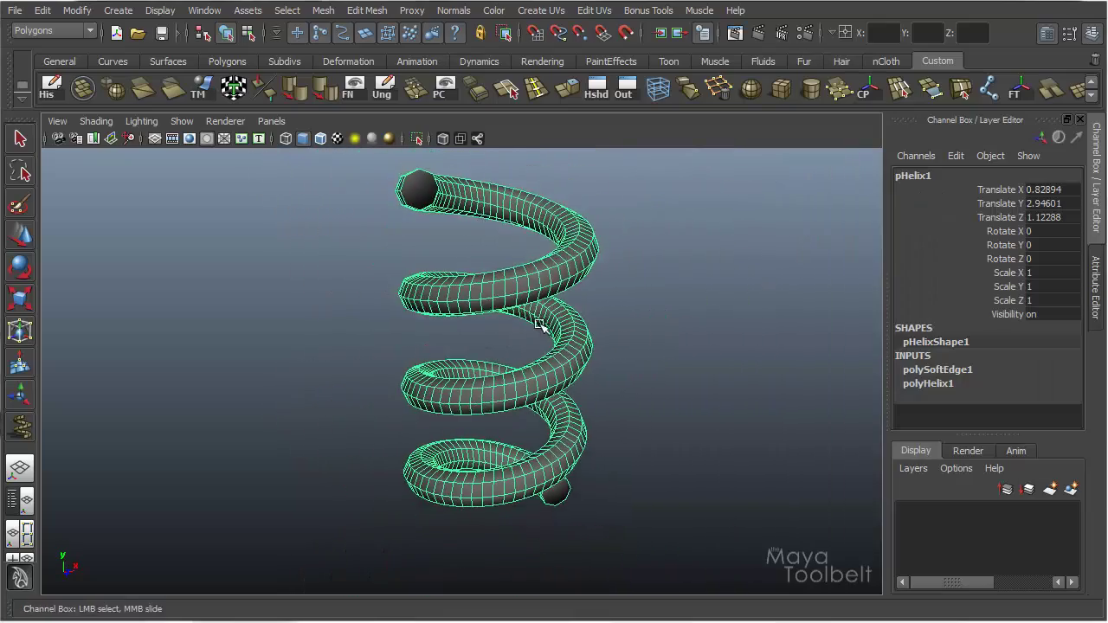
alt+drag(531, 297, 431, 271)
alt+middle_drag(431, 271, 413, 314)
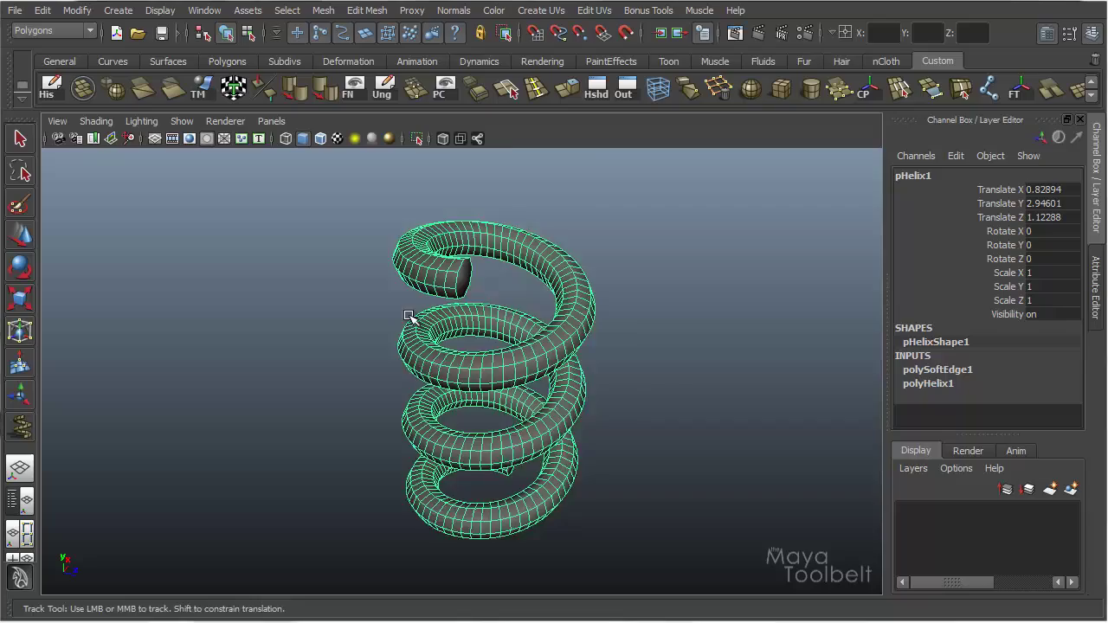
alt+right_drag(413, 314, 596, 376)
alt+middle_drag(596, 376, 624, 362)
alt+right_drag(623, 362, 560, 371)
alt+drag(560, 370, 384, 231)
click(586, 322)
alt+drag(382, 287, 307, 426)
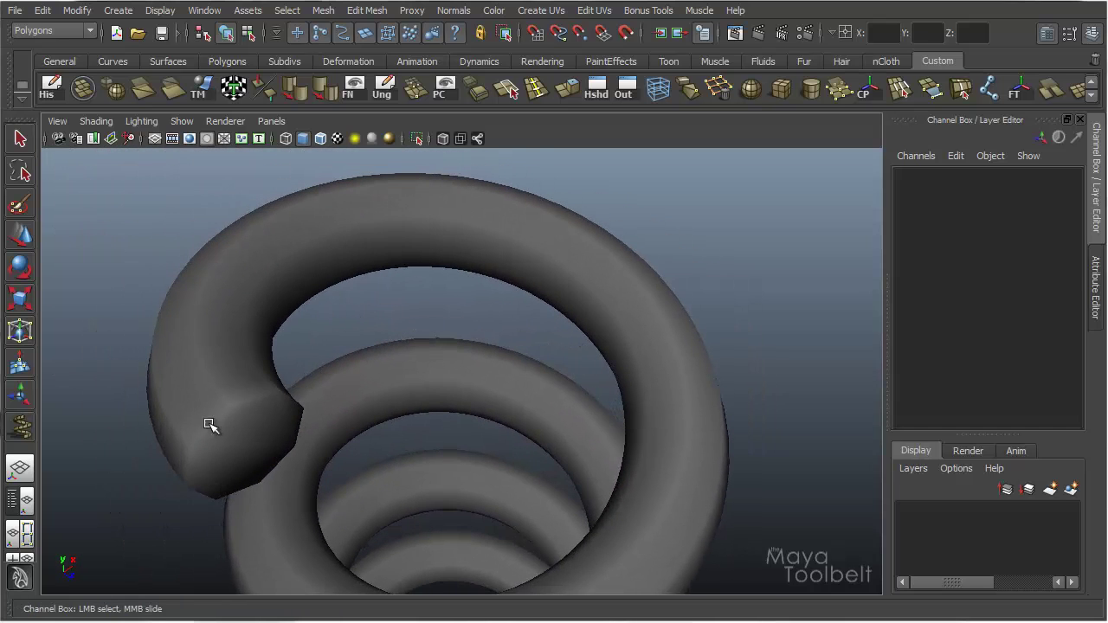
alt+drag(383, 388, 366, 314)
click(367, 315)
alt+drag(363, 268, 489, 247)
alt+drag(488, 329, 538, 251)
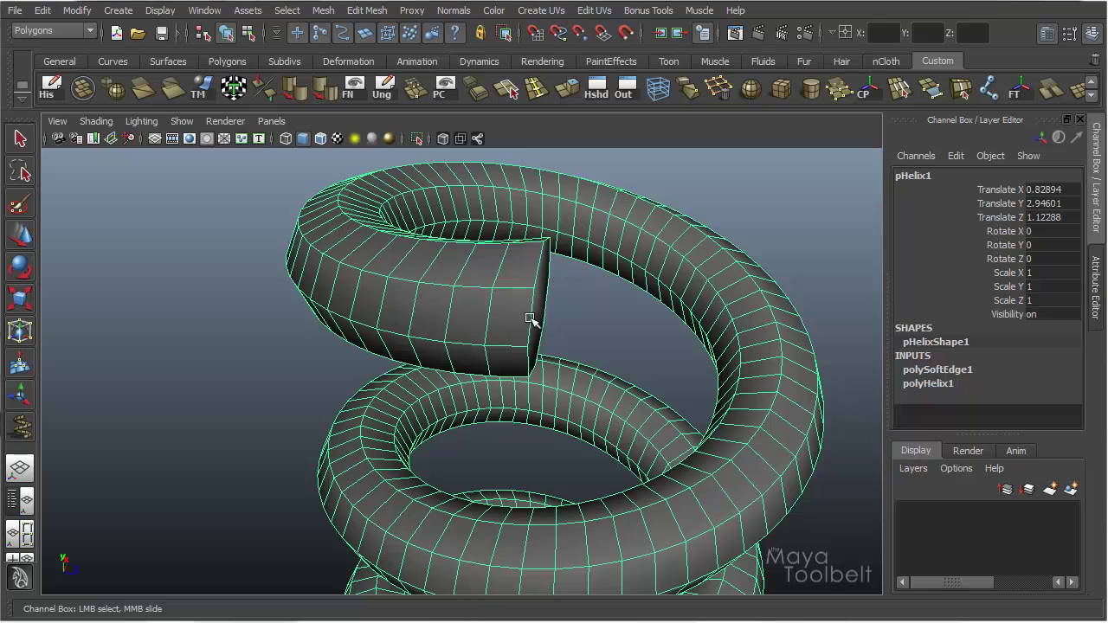
alt+drag(554, 318, 470, 311)
click(472, 313)
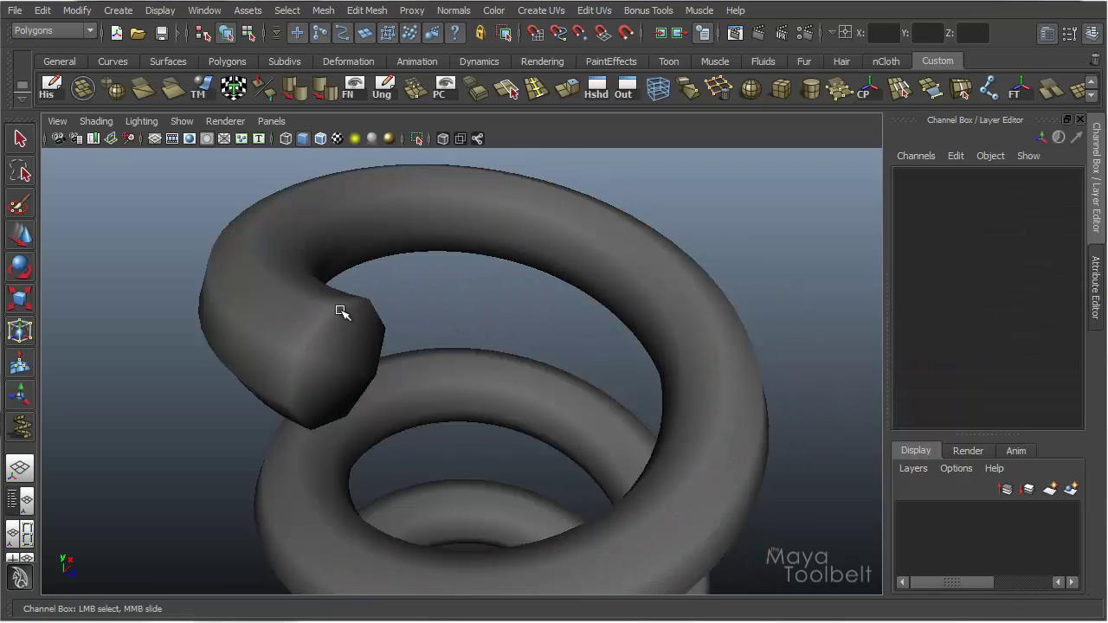
alt+drag(423, 375, 288, 345)
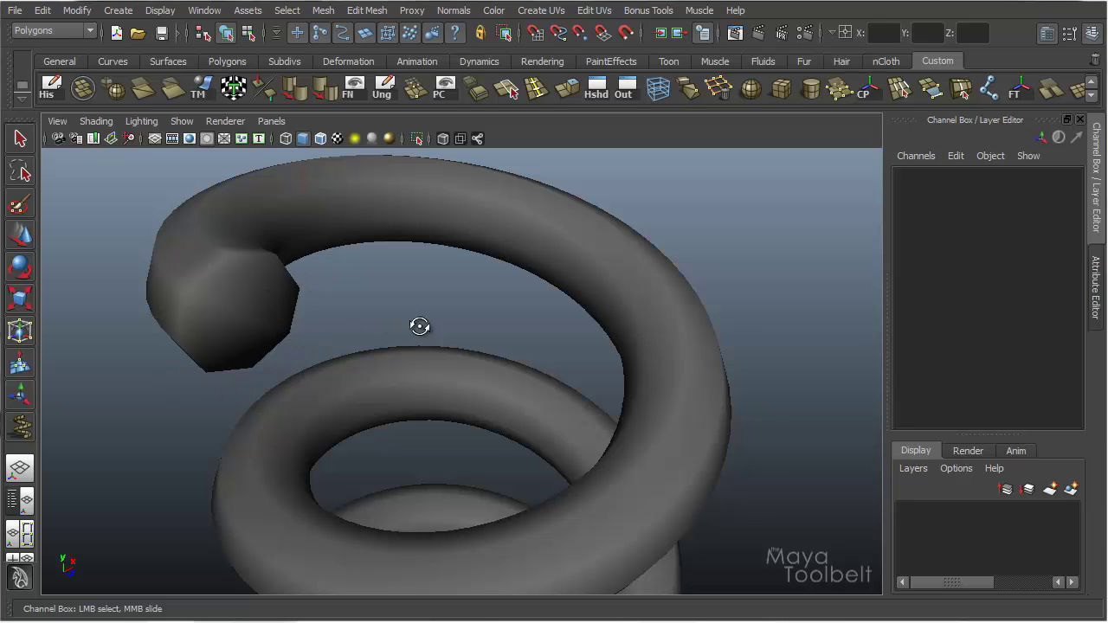
alt+drag(418, 323, 440, 327)
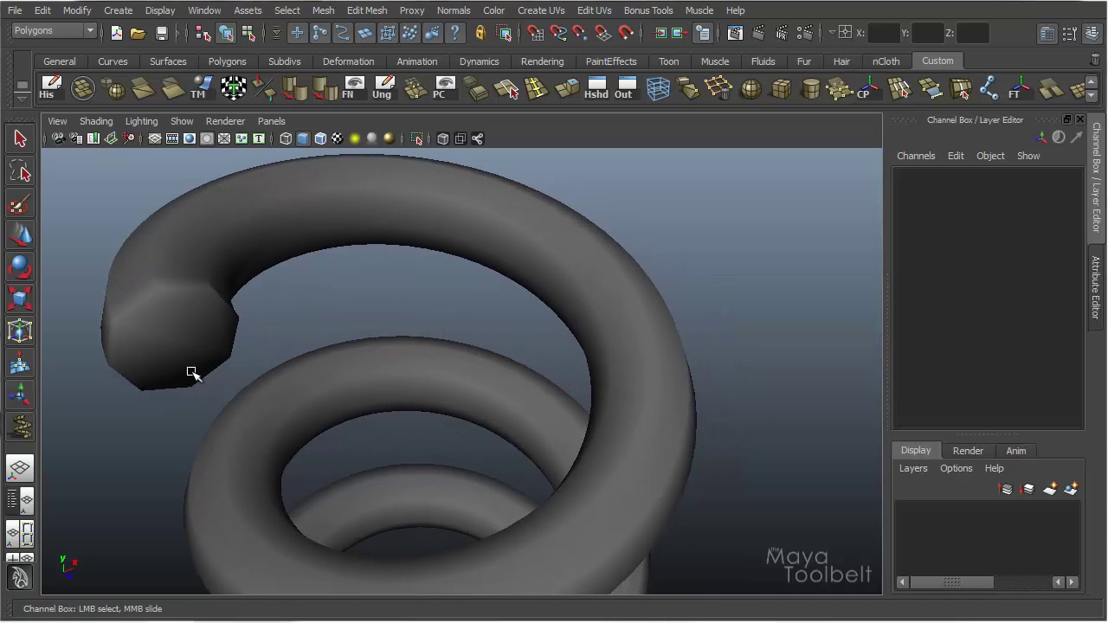
alt+drag(285, 346, 334, 329)
Step: In face mode, select the helix's end-cap face and apply Harden Edge to it
click(322, 296)
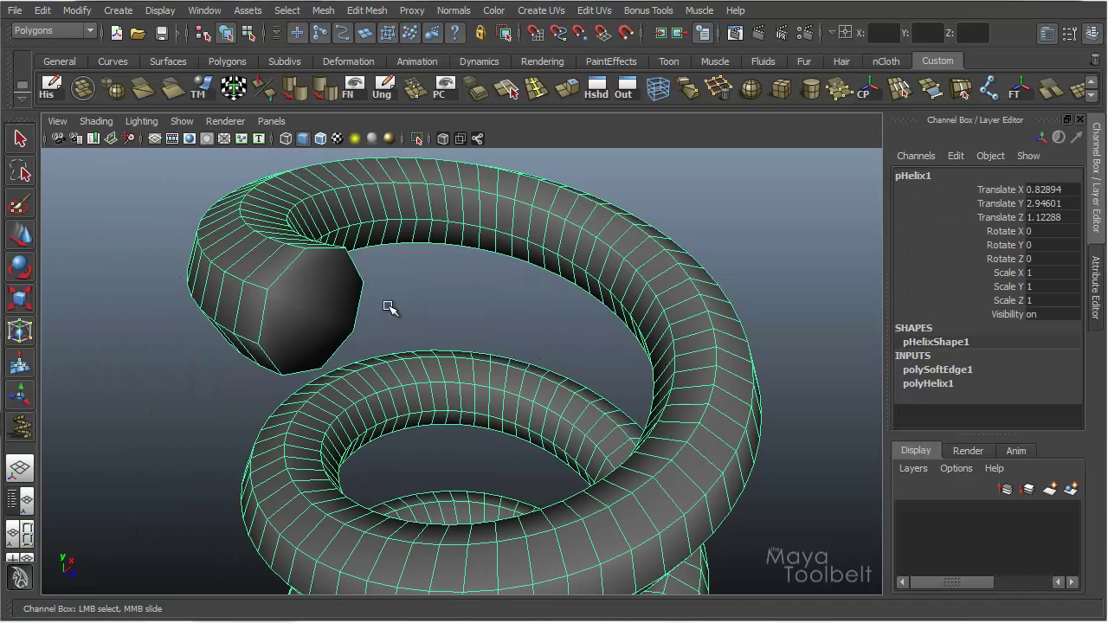
right_click(313, 297)
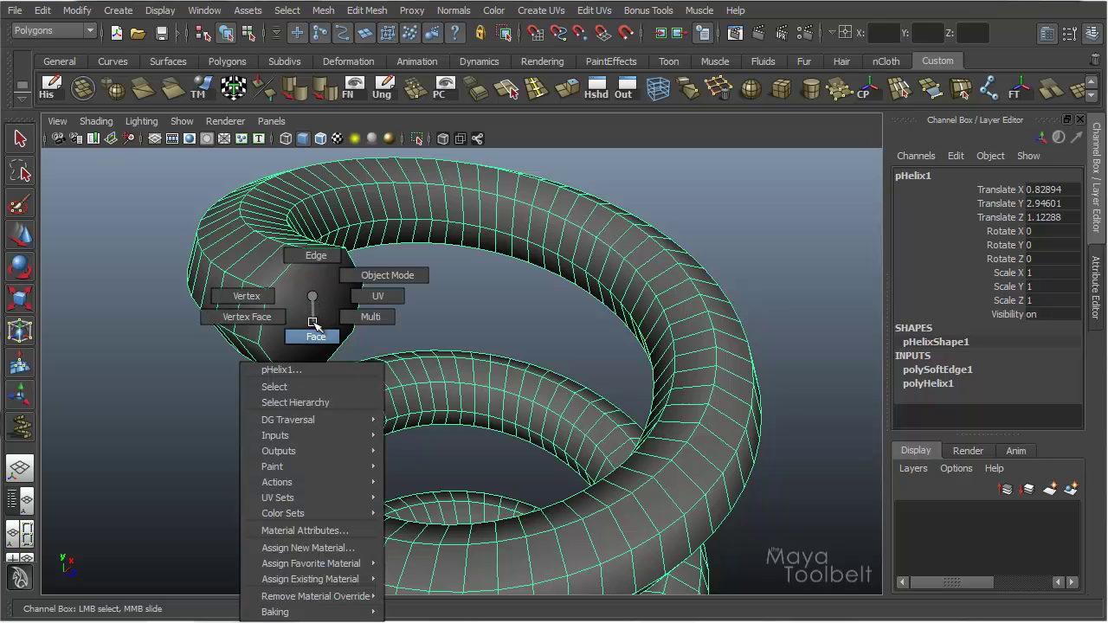
click(314, 335)
click(314, 321)
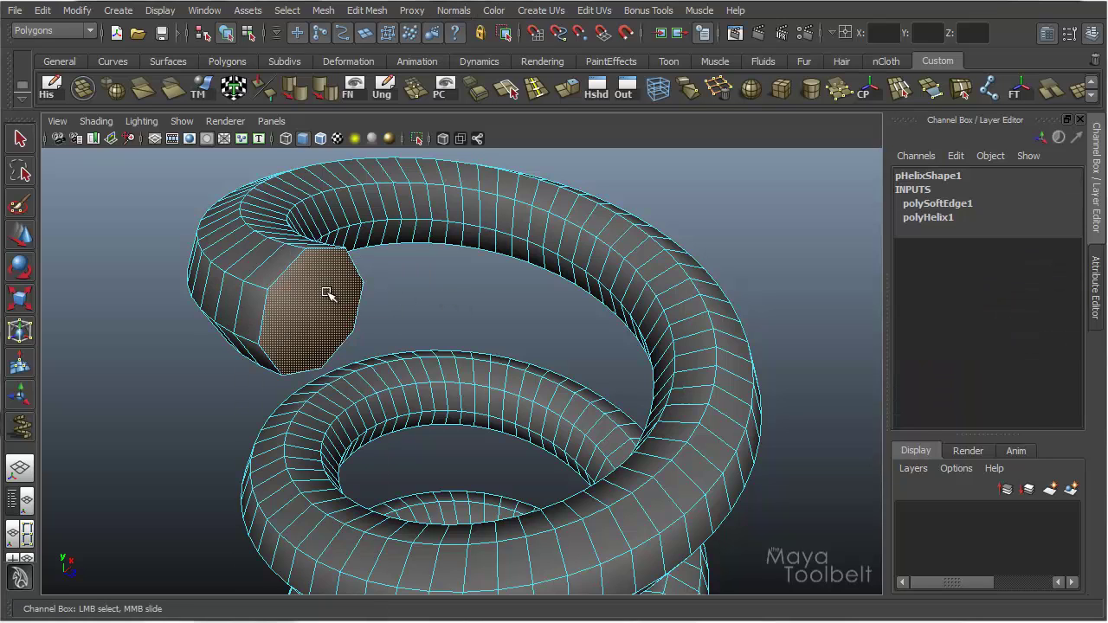
click(453, 10)
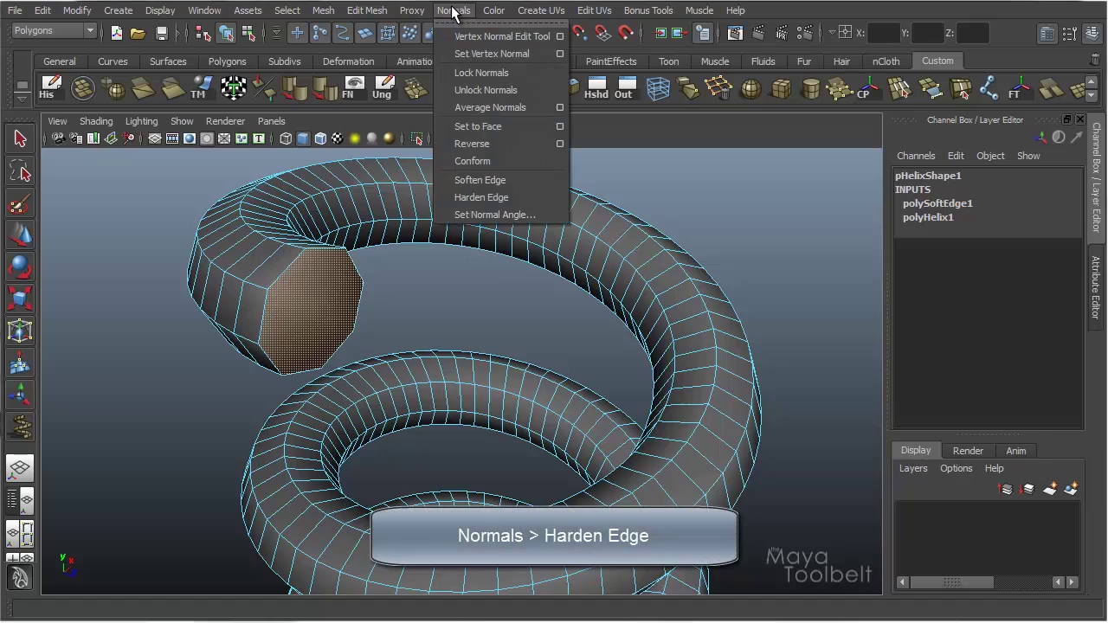
click(504, 199)
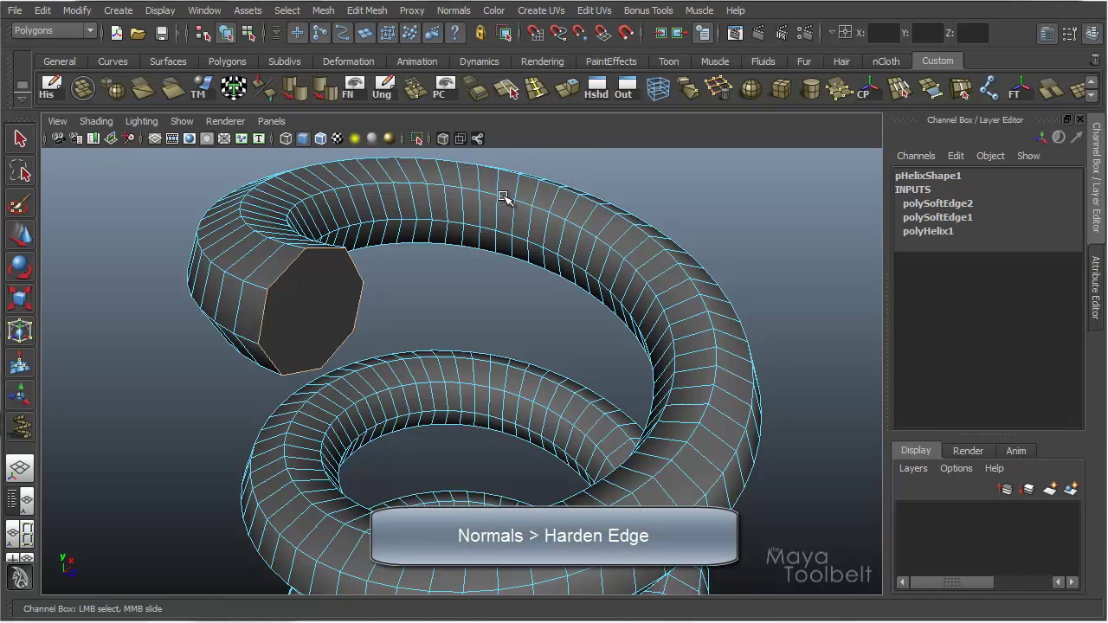
Step: Return to object mode and orbit around the helix to inspect the hardened cap
click(226, 32)
click(385, 269)
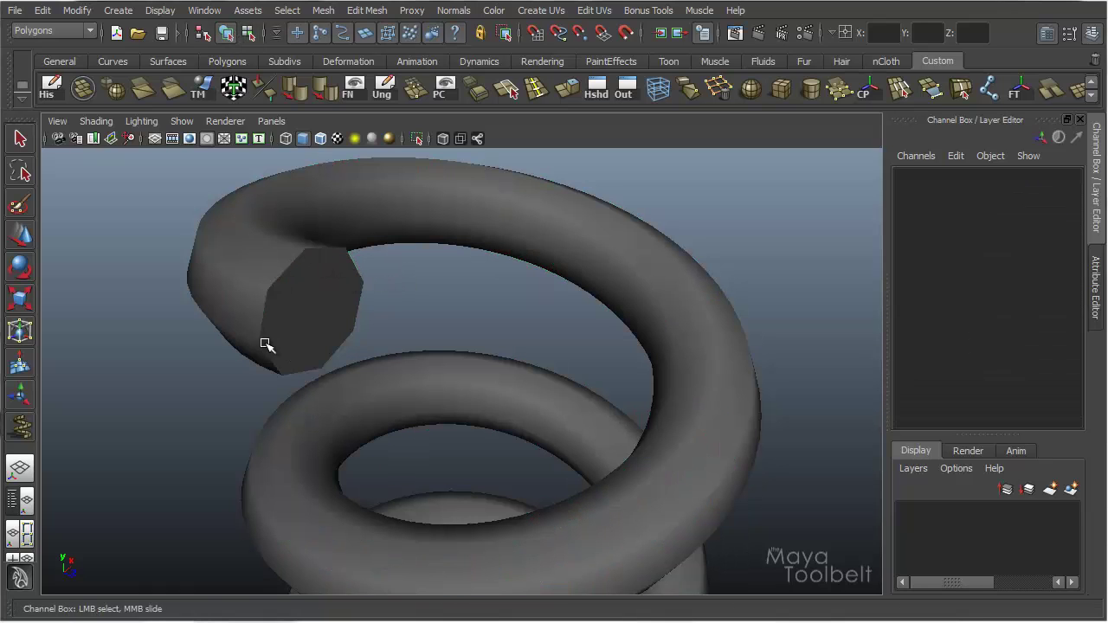
alt+drag(393, 304, 207, 422)
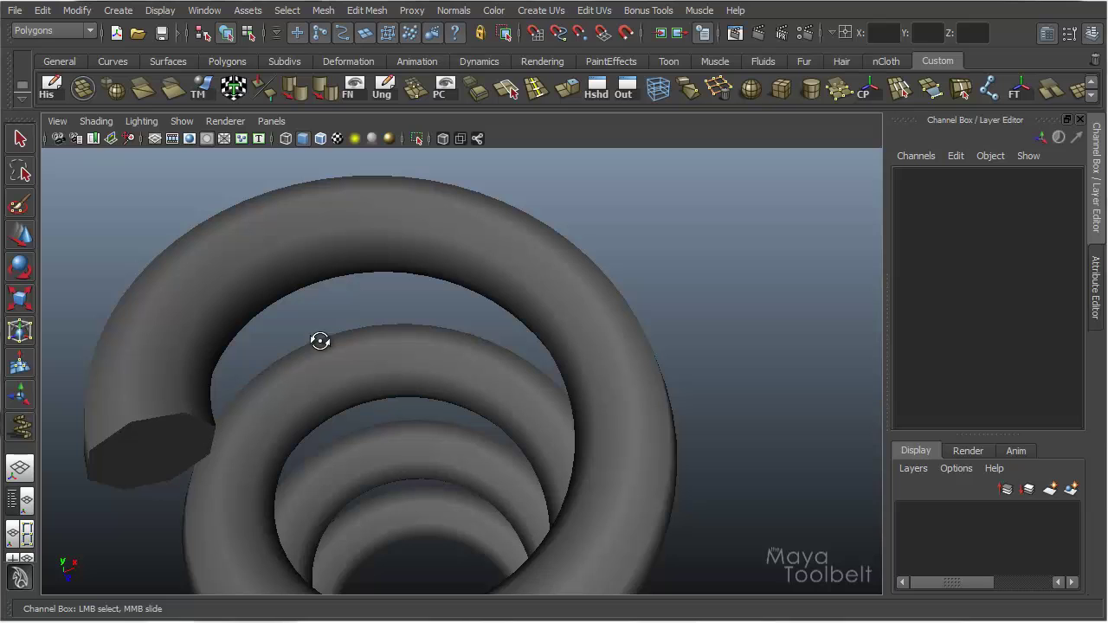
alt+drag(319, 341, 395, 307)
click(392, 278)
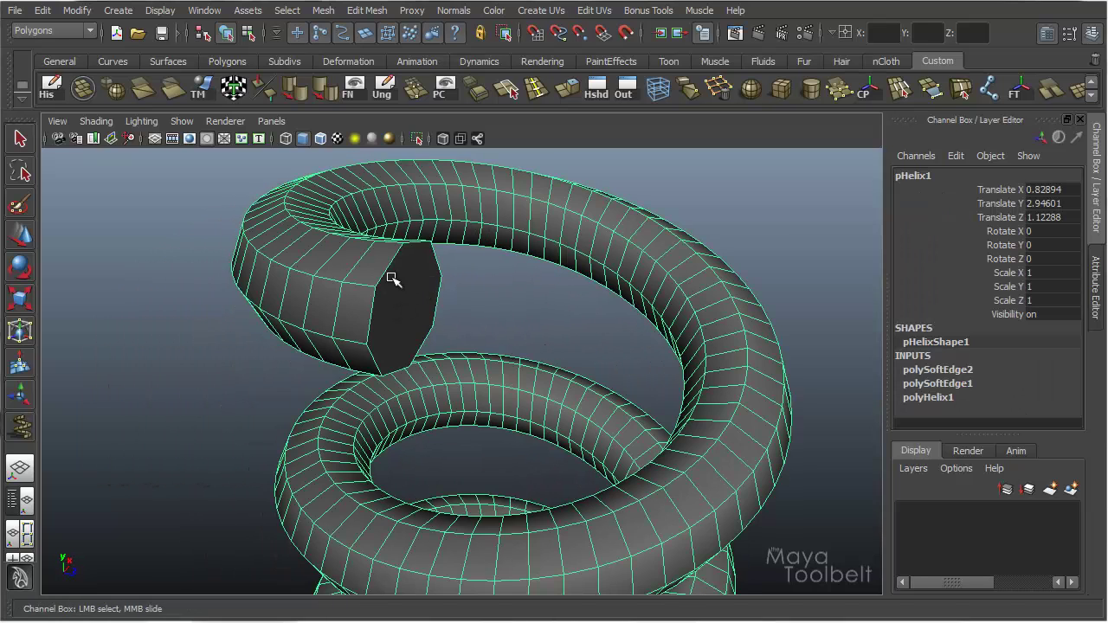
click(449, 314)
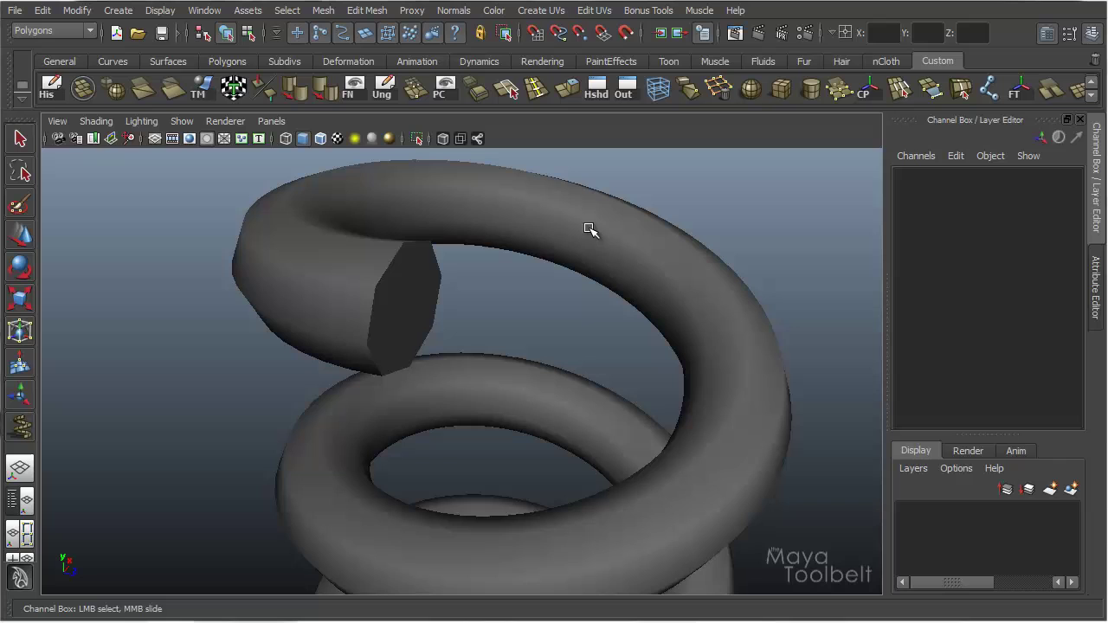
mouse_move(669, 329)
alt+mouse_down()
mouse_move(626, 349)
mouse_move(667, 333)
alt+mouse_up()
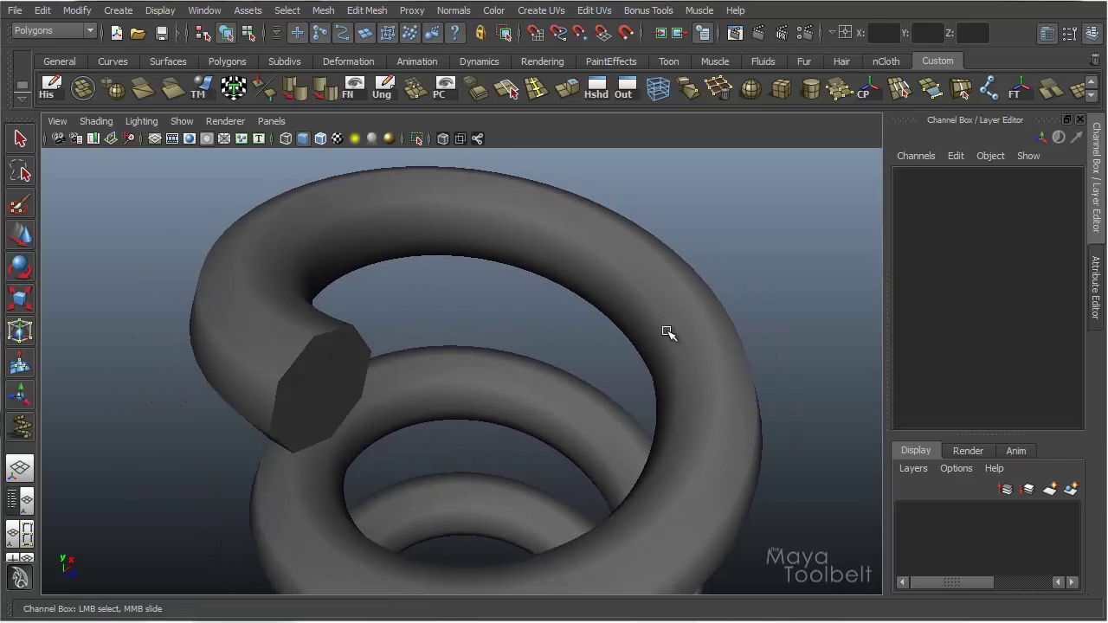
click(328, 331)
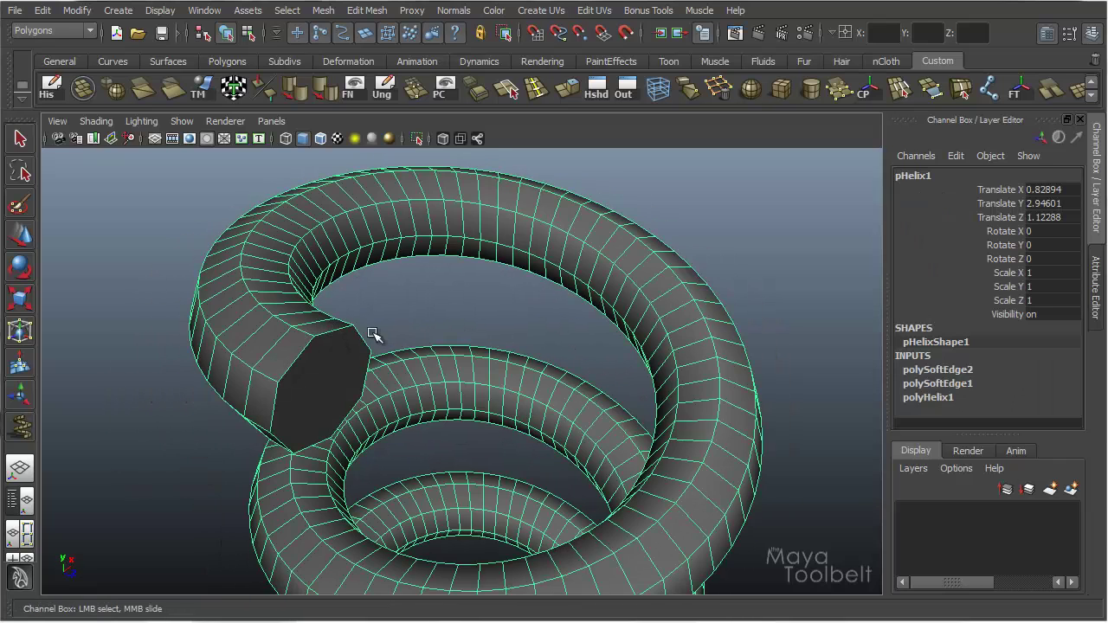
click(453, 10)
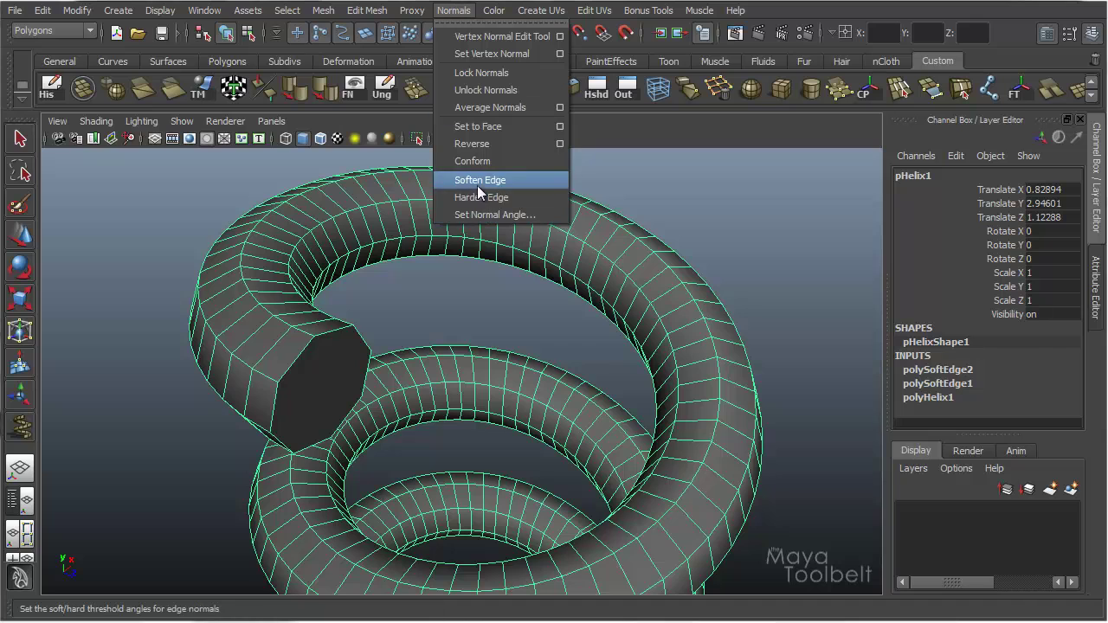
Step: In edge mode, select the lengthwise edge loop running along the top of the coil
click(469, 287)
click(338, 234)
right_click(338, 233)
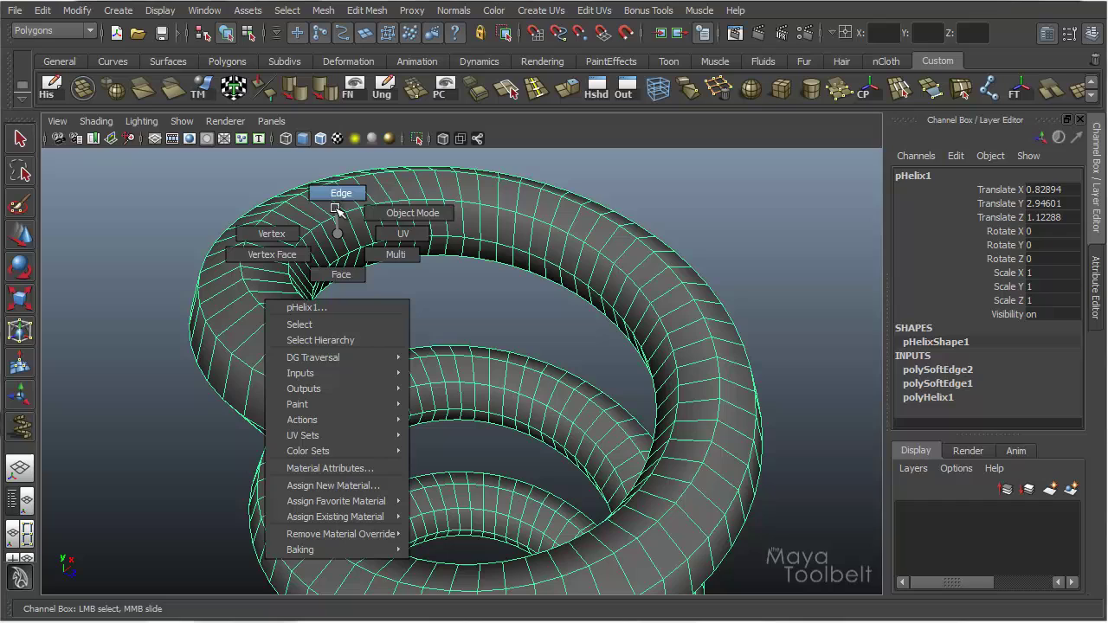
click(338, 197)
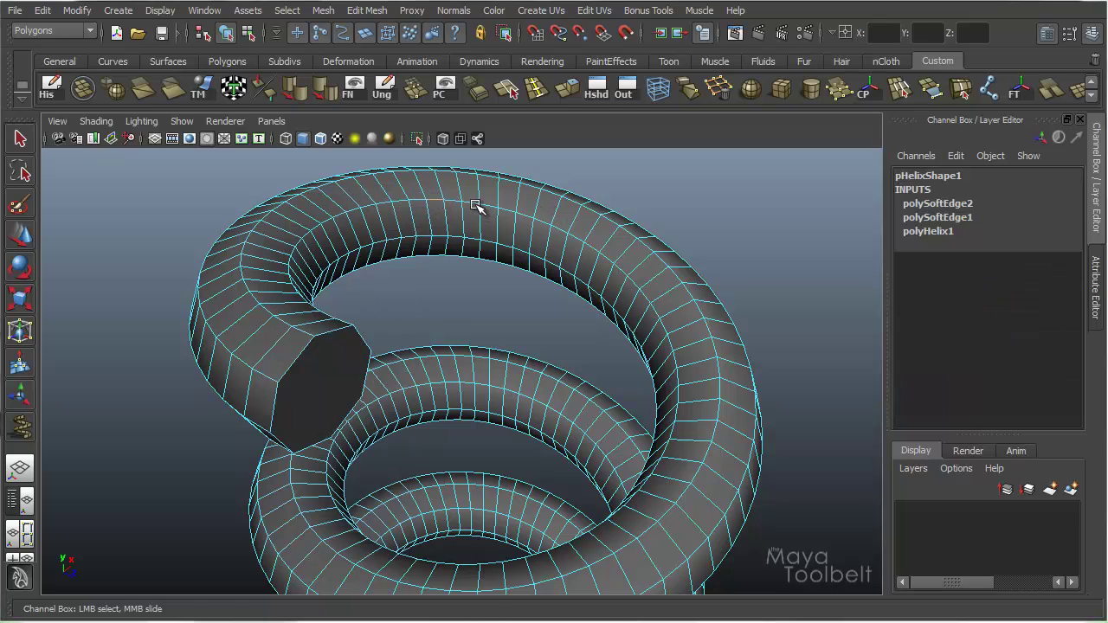
key(w)
click(472, 204)
double_click(456, 201)
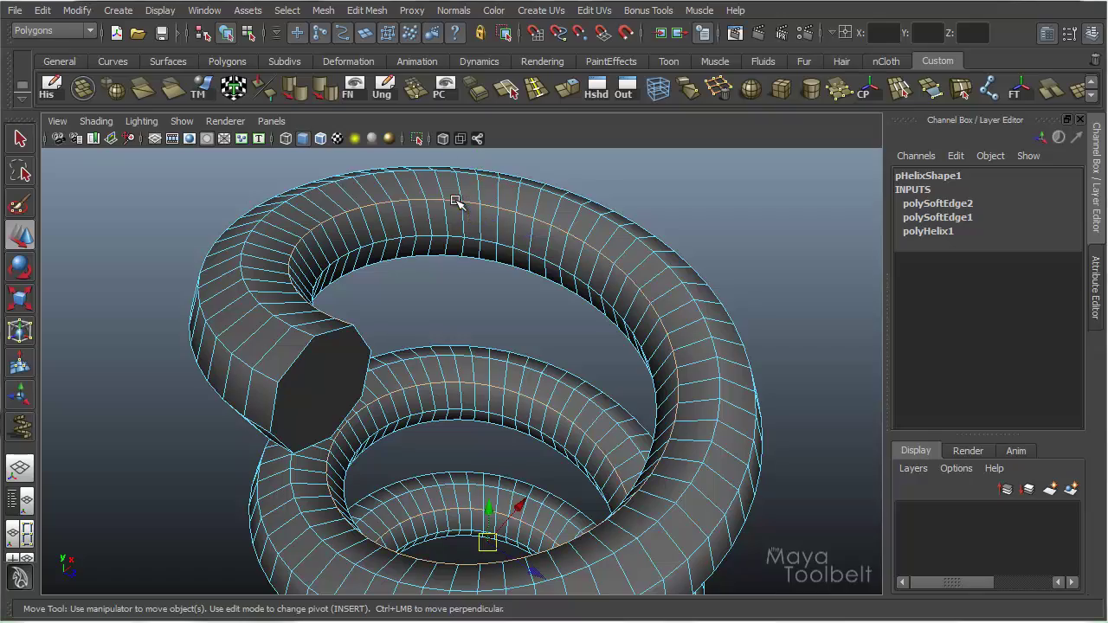
alt+drag(732, 366, 648, 338)
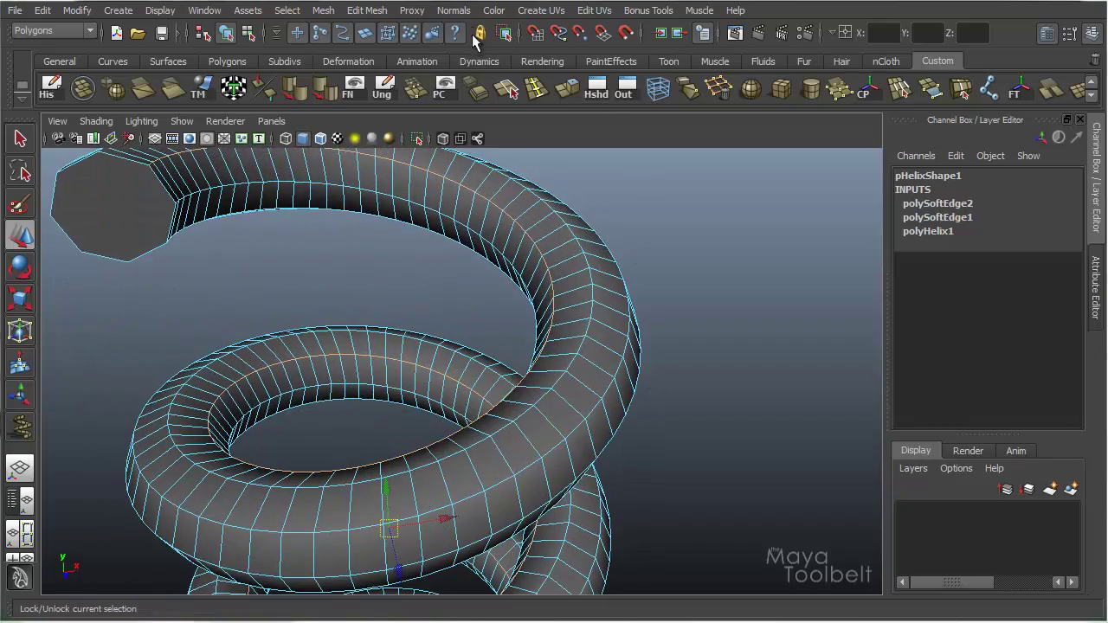
Step: Harden the selected edge loop, then return to object mode and inspect the crease
click(453, 11)
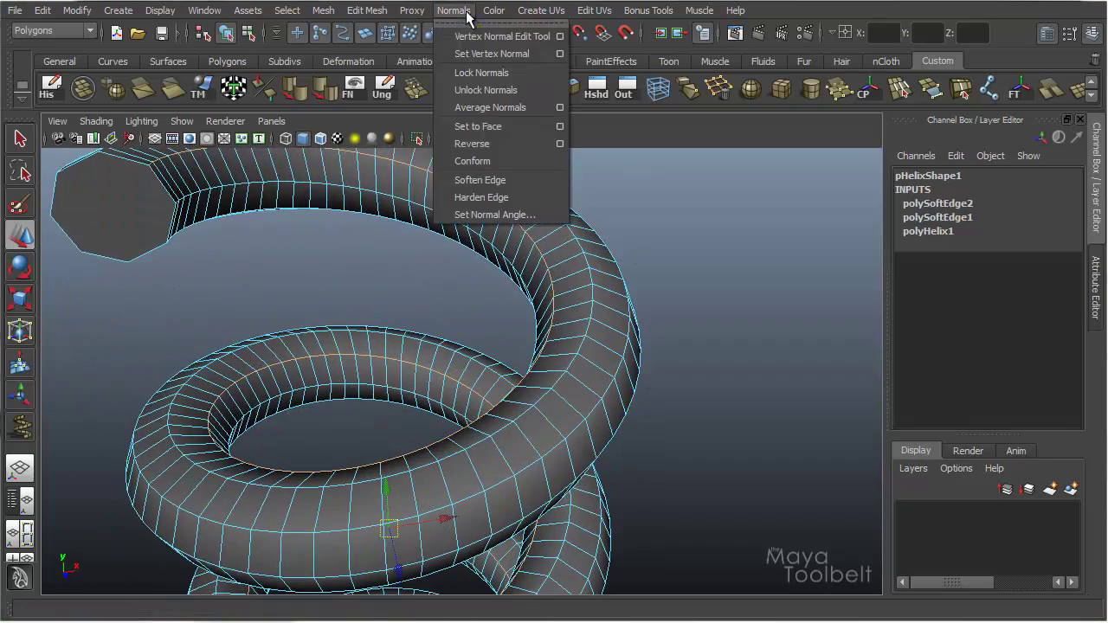
click(488, 196)
click(227, 32)
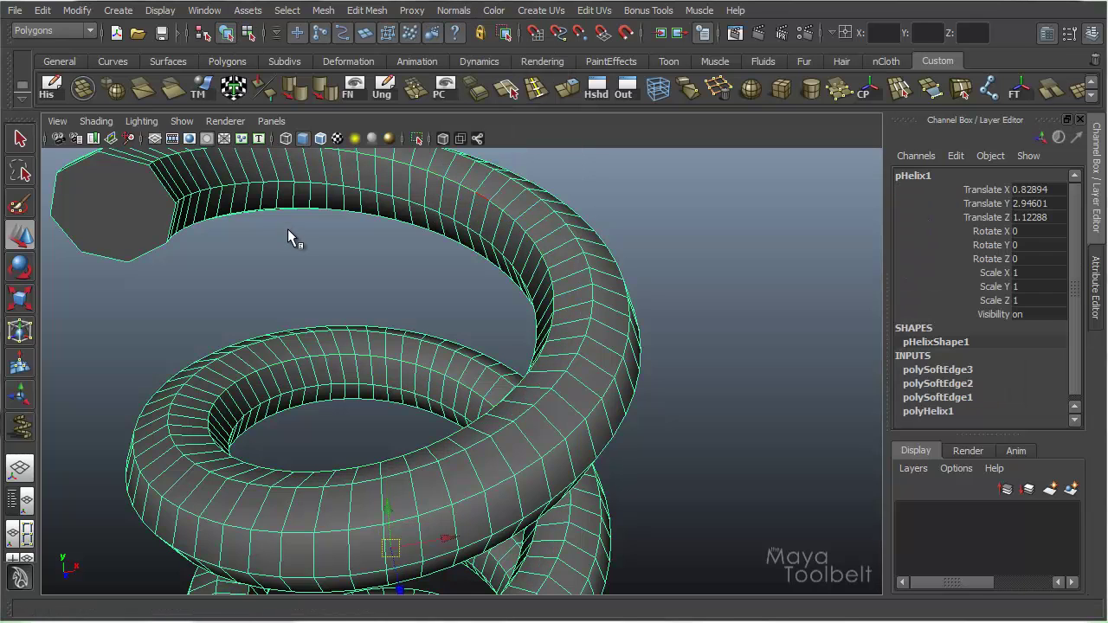
click(511, 297)
alt+drag(511, 297, 520, 319)
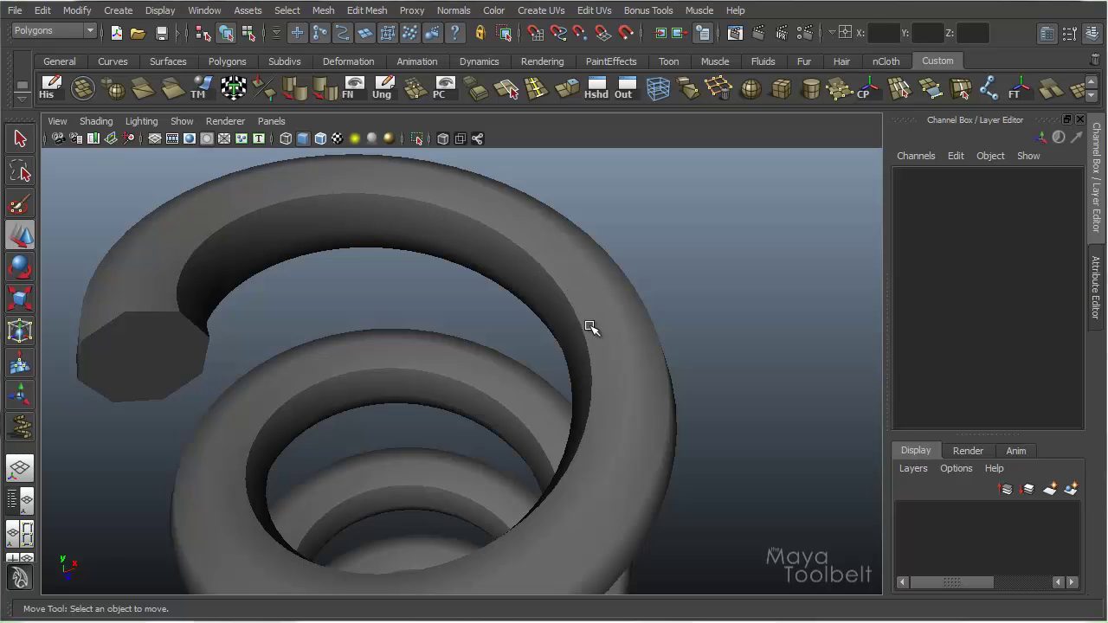
alt+drag(526, 426, 600, 396)
Step: Reselect the helix and apply Soften Edge to all its edges again
click(432, 317)
alt+right_drag(433, 317, 472, 389)
alt+drag(471, 388, 631, 324)
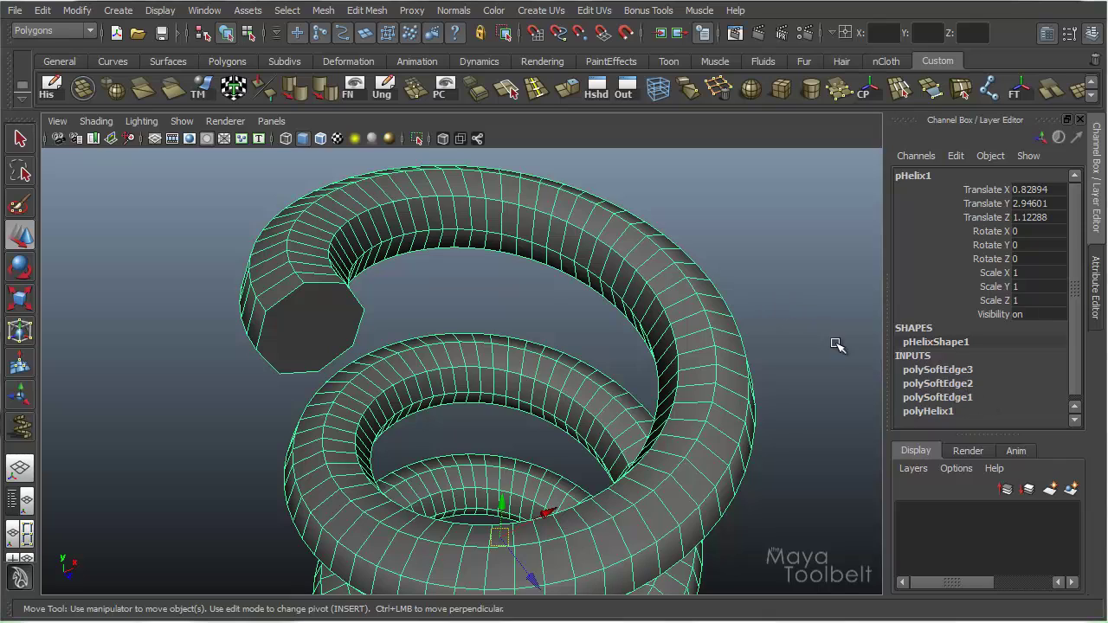
click(732, 238)
alt+drag(732, 237, 661, 352)
click(572, 339)
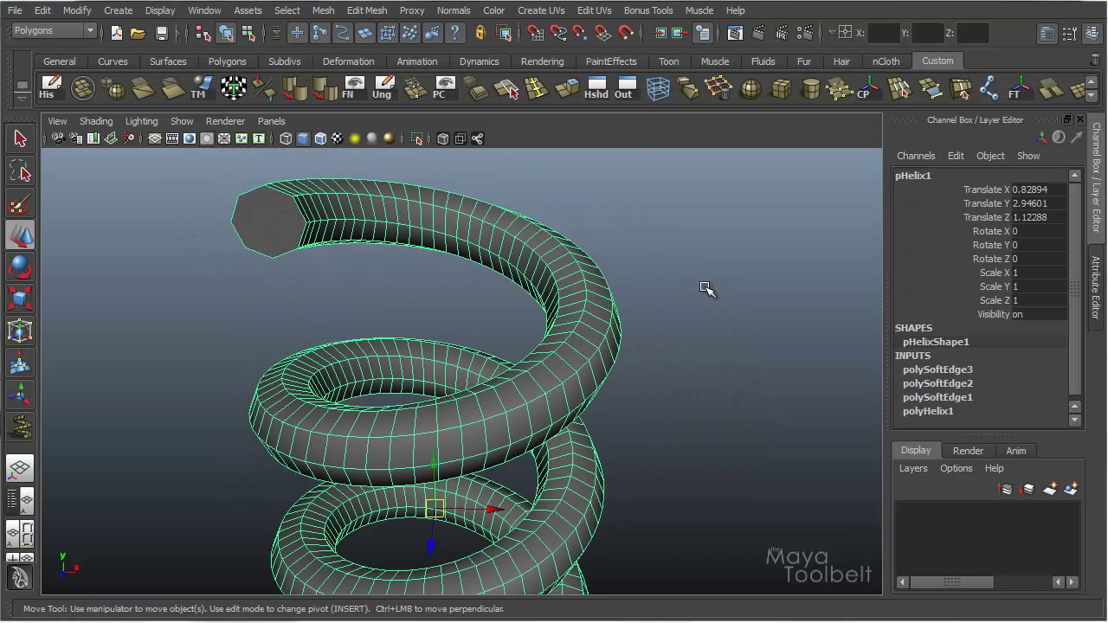
click(454, 11)
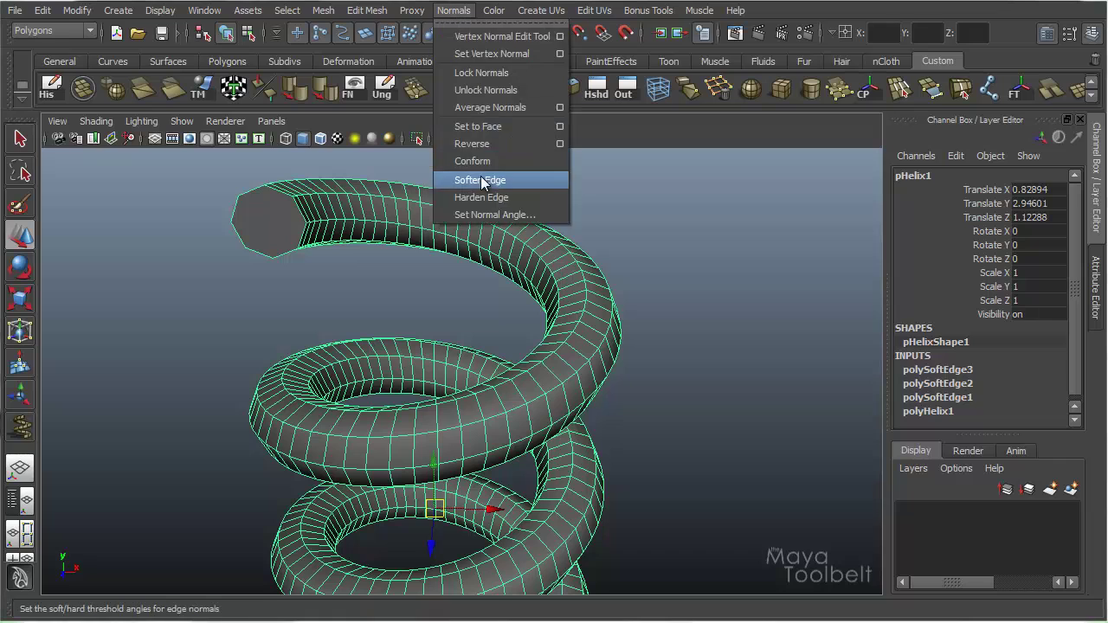
click(472, 181)
Step: Delete the helix's construction history via Edit > Delete by Type > History
click(606, 232)
click(271, 193)
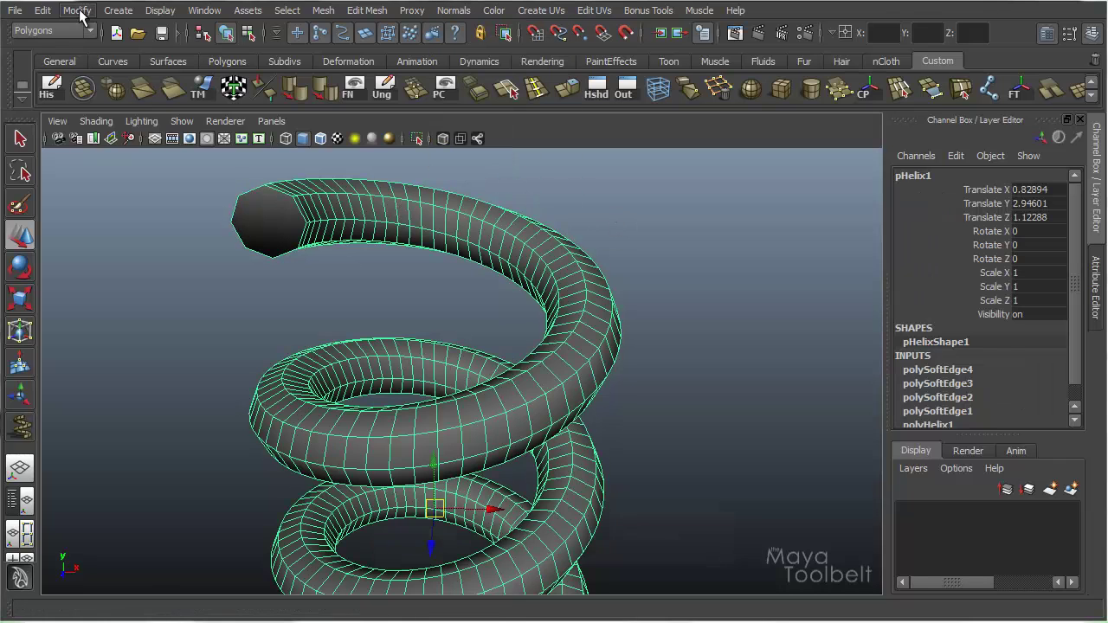
click(43, 10)
mouse_move(130, 197)
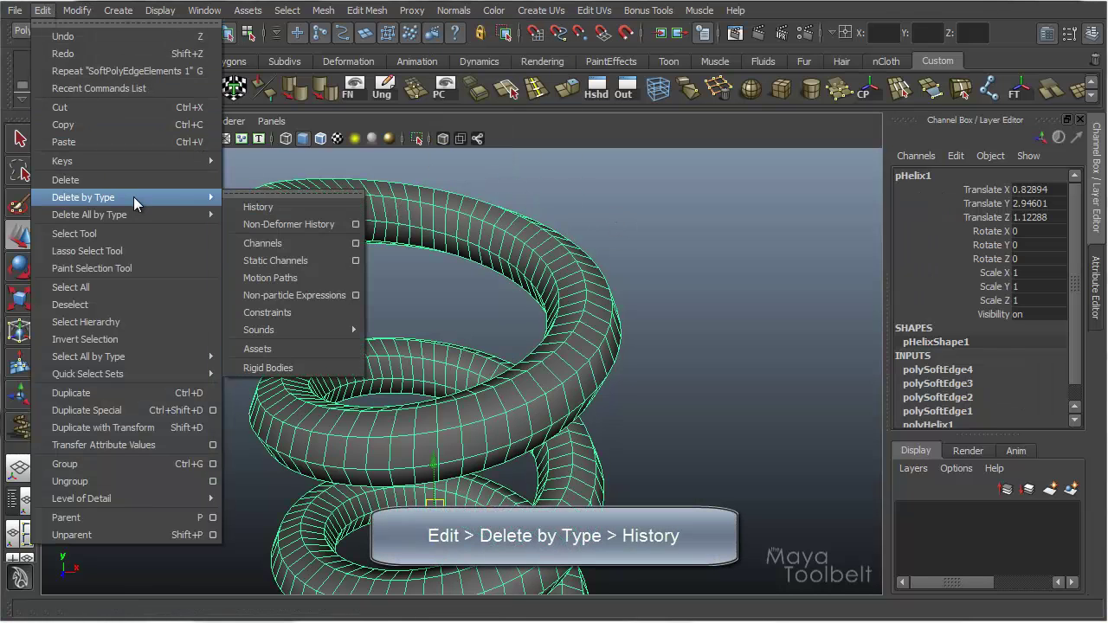
click(278, 202)
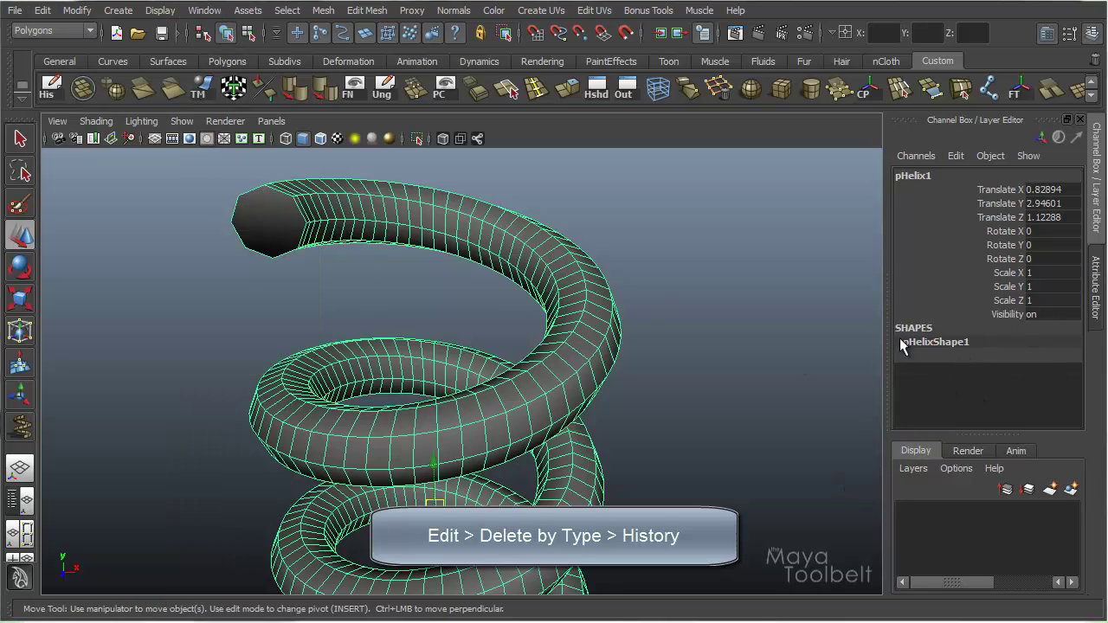
Step: Select a helix edge loop in edge mode, harden it, and inspect the shading in object mode
click(615, 378)
right_click(575, 398)
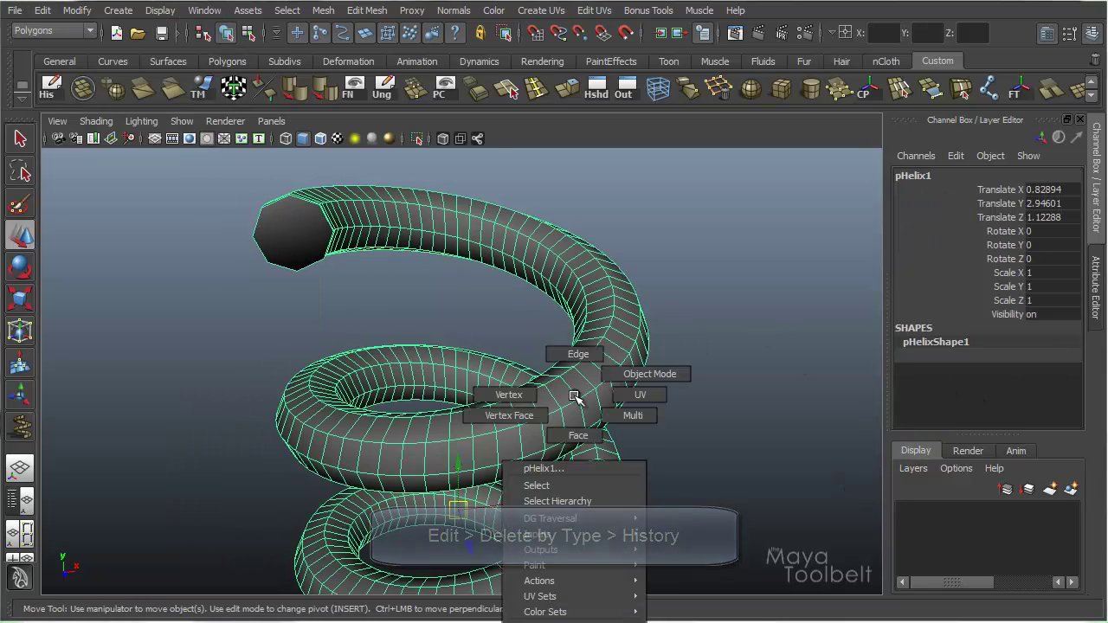
click(578, 354)
alt+right_drag(564, 334, 663, 370)
double_click(646, 388)
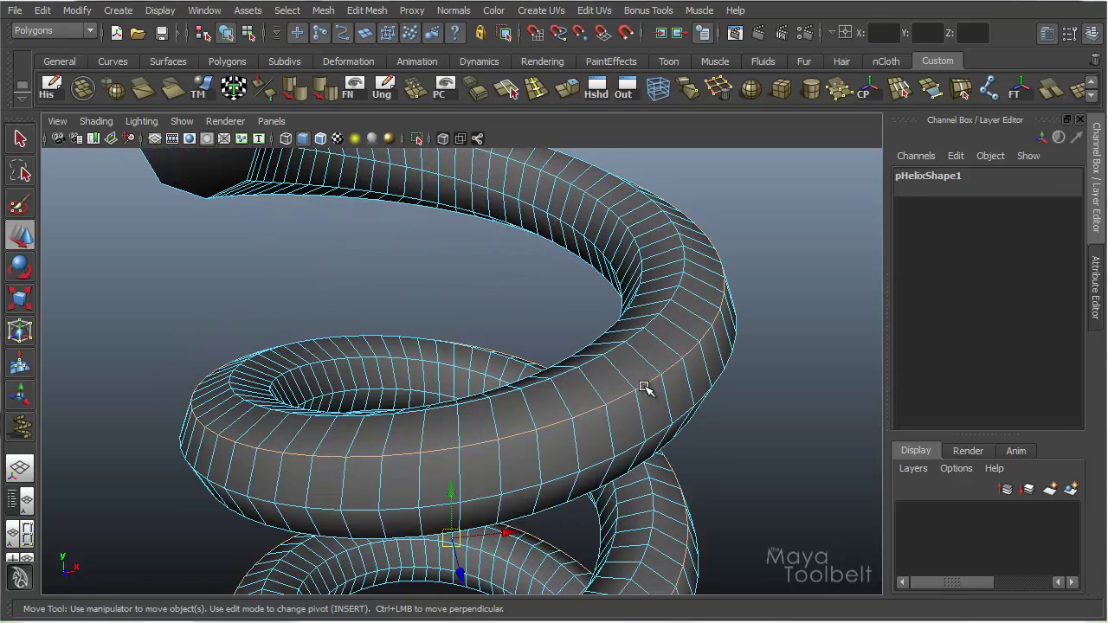
click(453, 11)
click(481, 197)
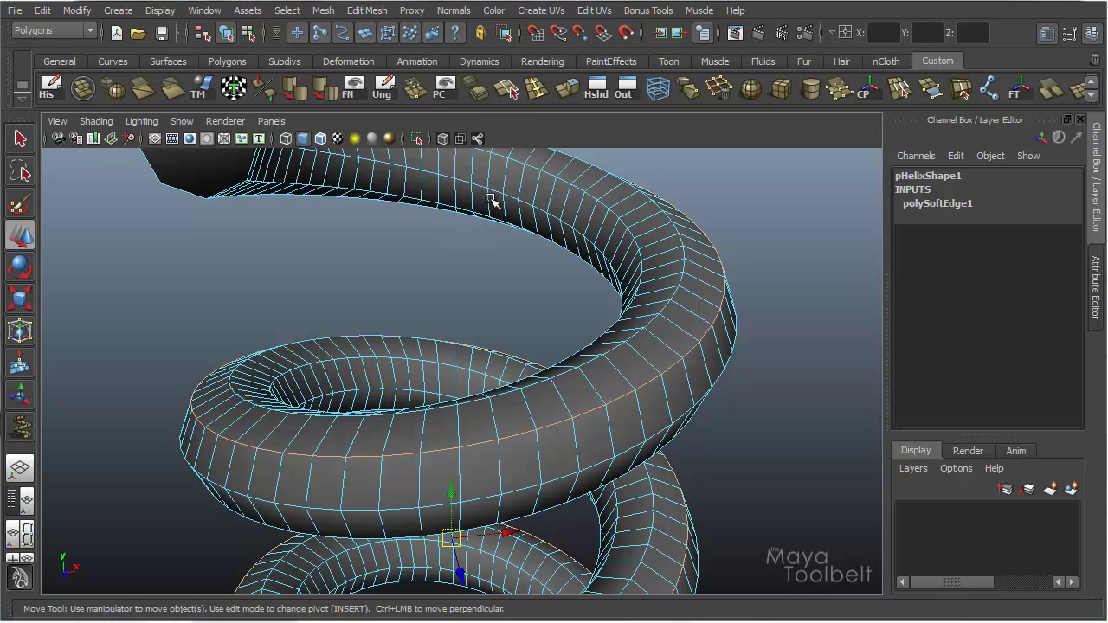
click(227, 32)
click(408, 264)
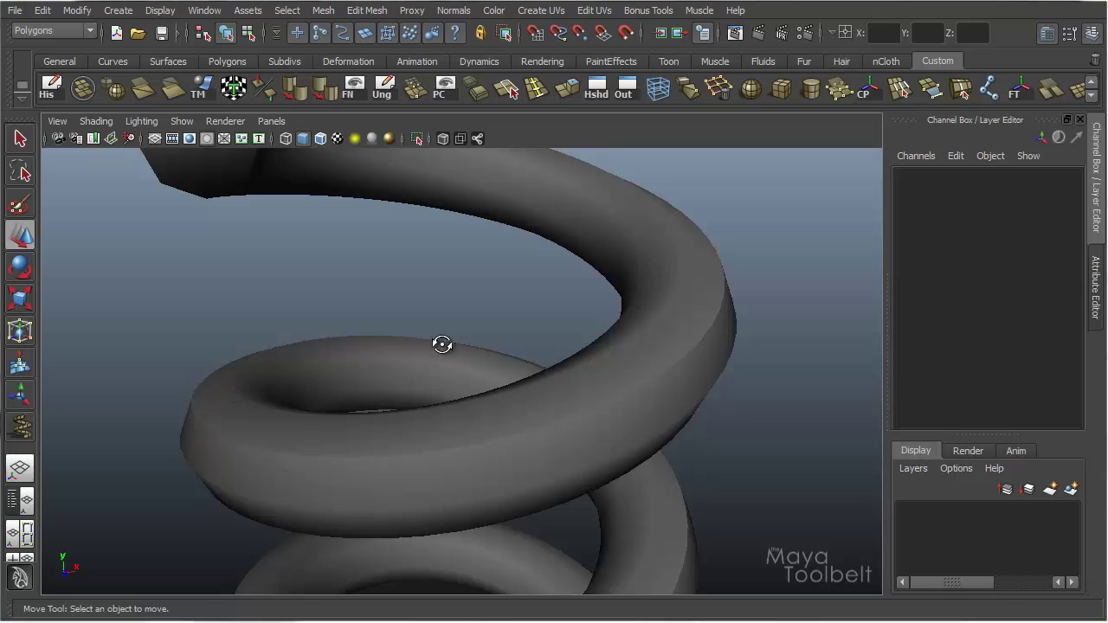
alt+drag(440, 346, 847, 336)
Step: Apply Harden Edge to the selected helix and display polySoftEdge1's Angle of 0
click(632, 292)
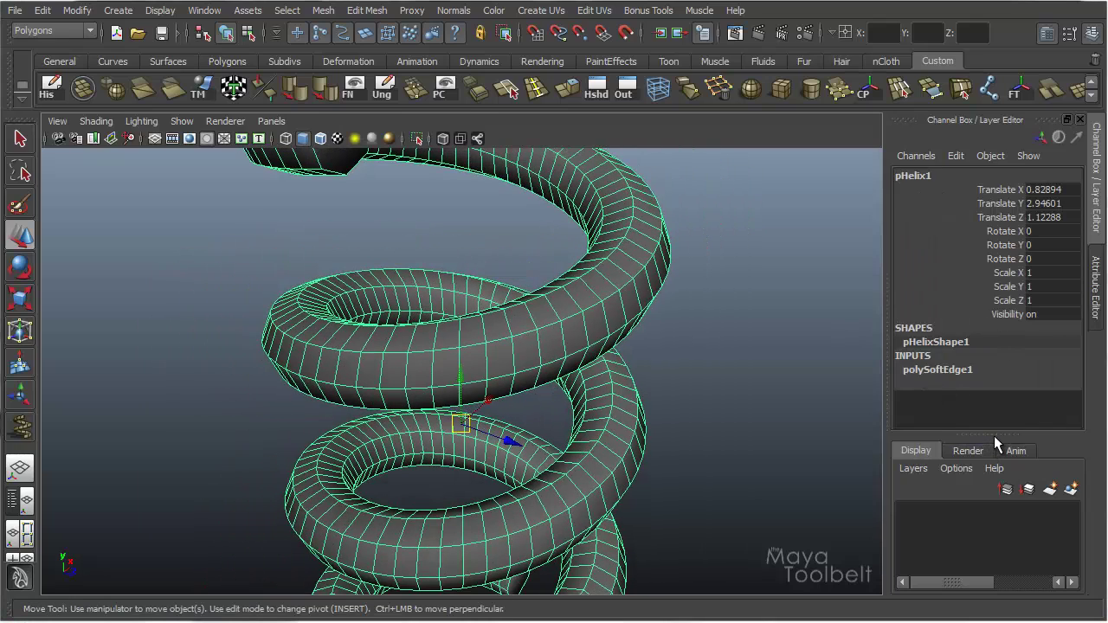
drag(993, 434, 992, 442)
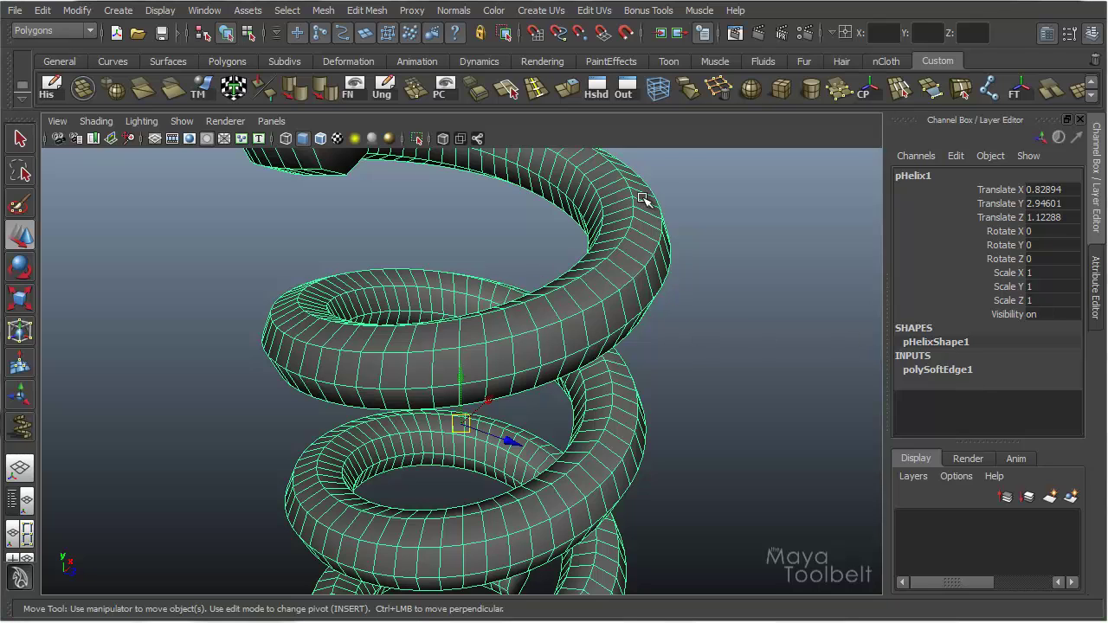
alt+drag(635, 303, 598, 277)
click(453, 10)
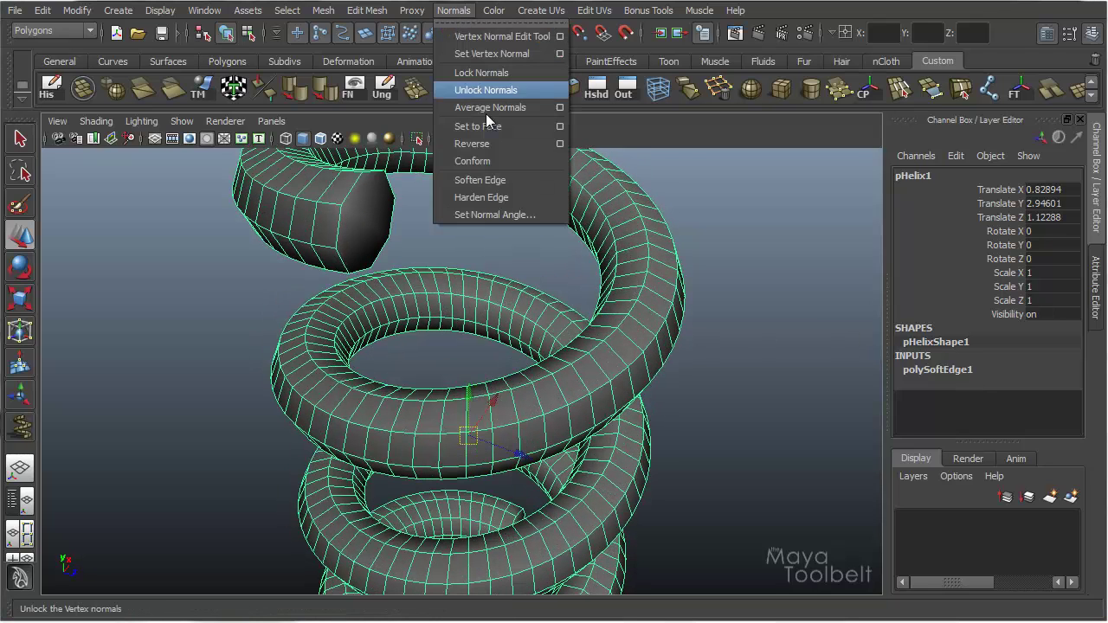
click(485, 198)
alt+drag(697, 291, 651, 267)
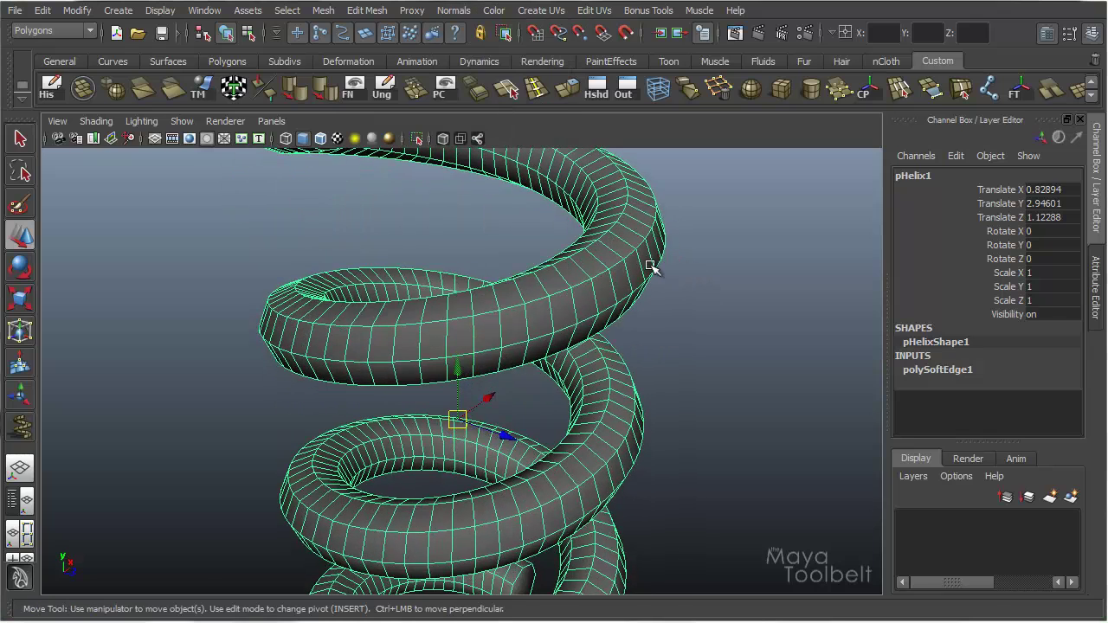
click(939, 369)
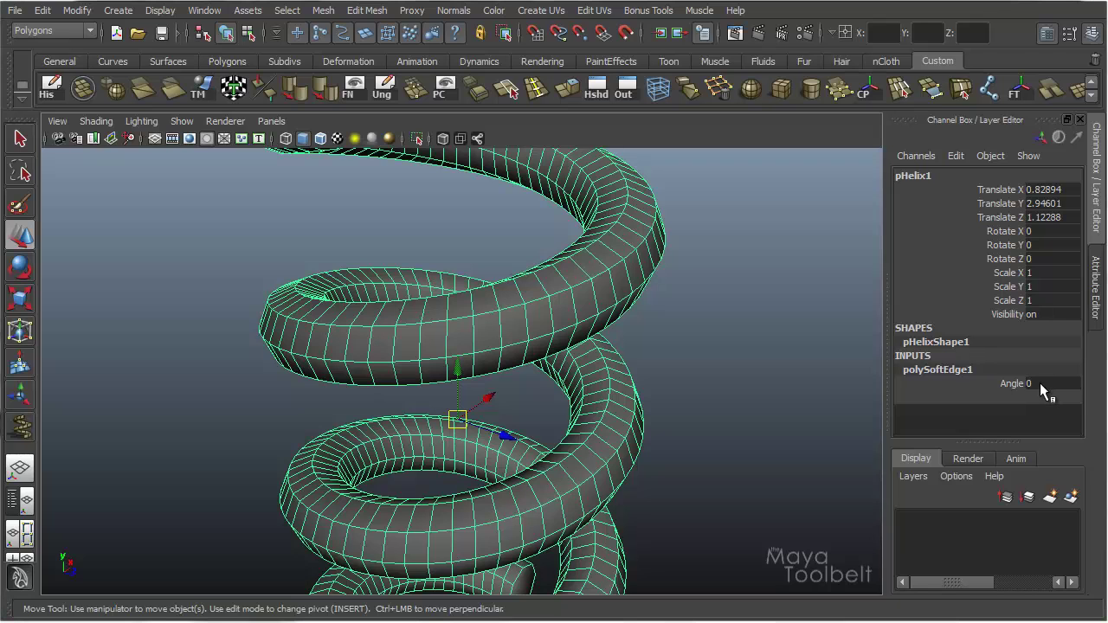
alt+drag(751, 319, 663, 298)
Step: Select one edge loop on the helix and apply Soften Edge to it
right_drag(663, 298, 669, 268)
scroll(548, 260, up, 5)
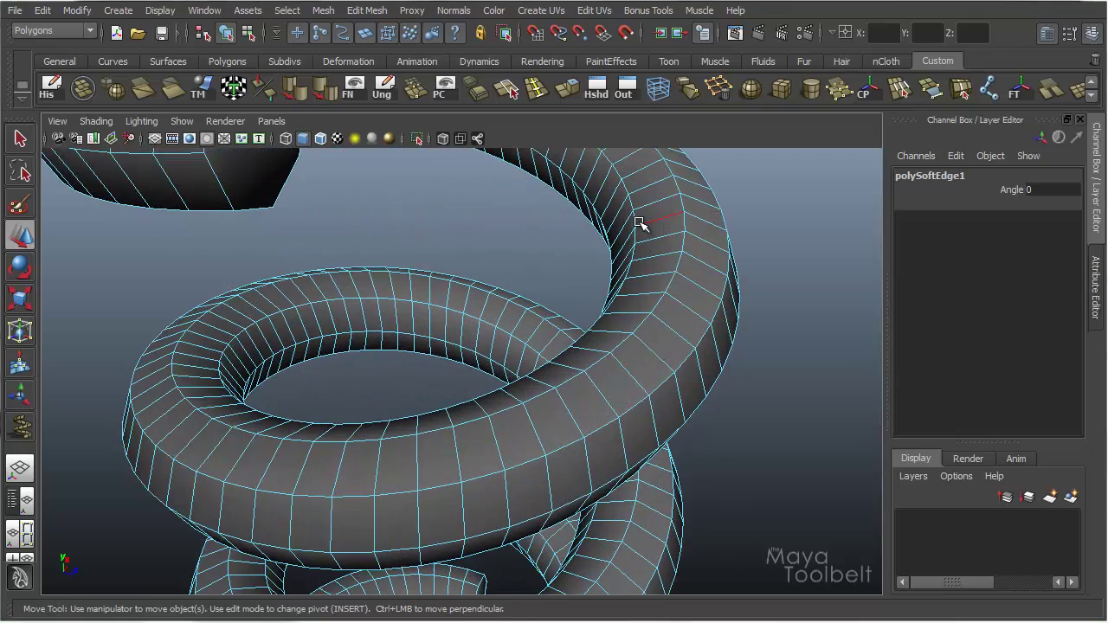
double_click(637, 222)
alt+drag(730, 240, 575, 65)
click(451, 12)
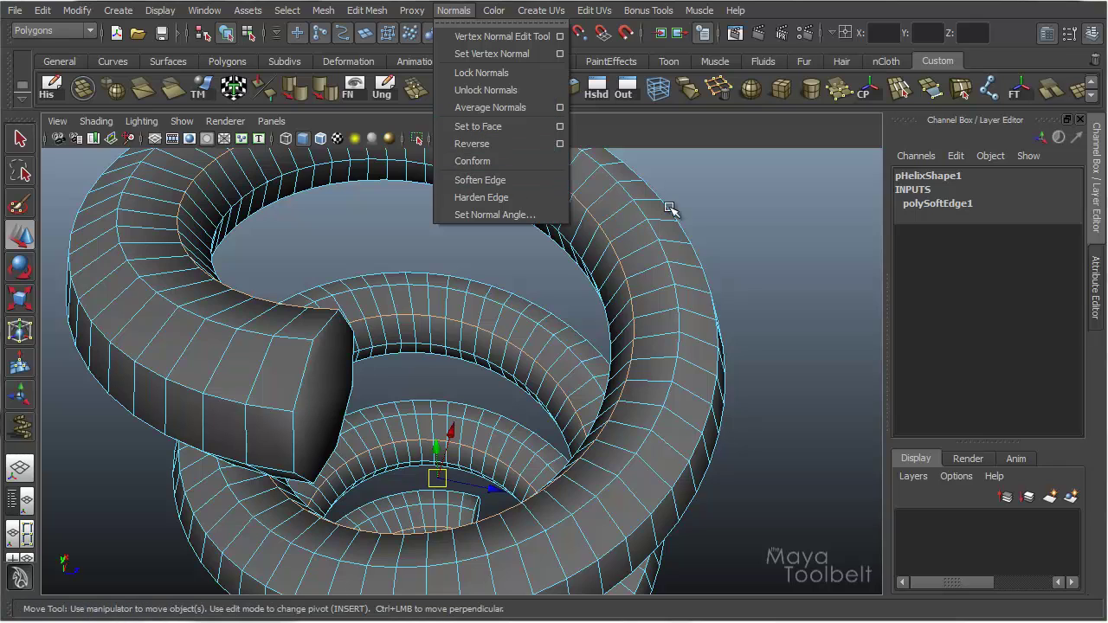
click(482, 182)
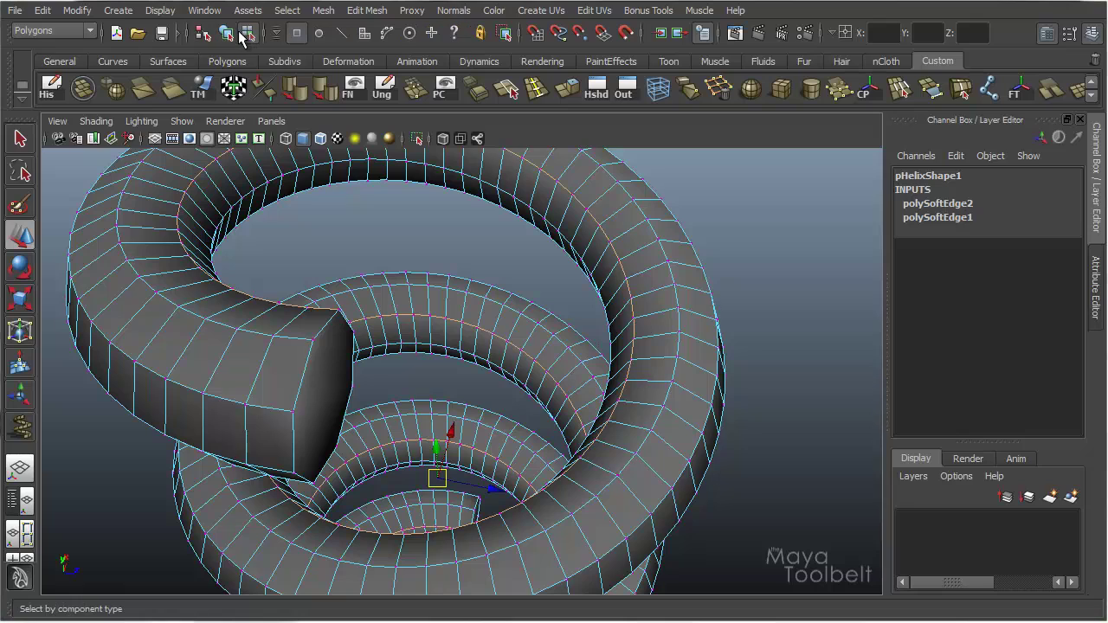
Step: Reselect the whole helix and display polySoftEdge1's Angle, still 0
click(564, 289)
alt+drag(564, 289, 661, 300)
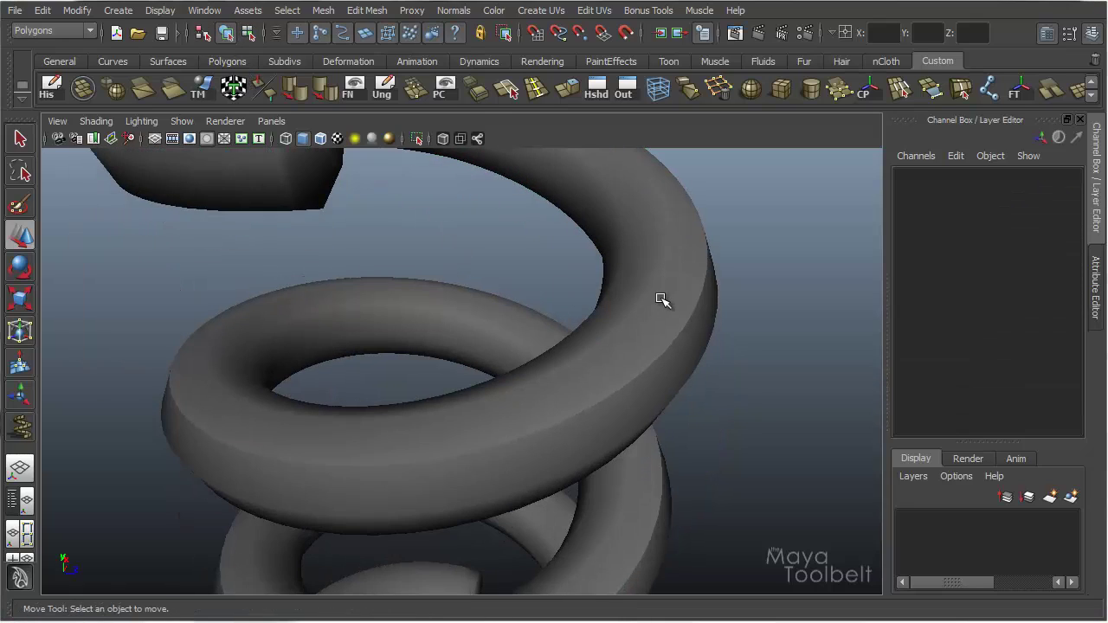
click(695, 277)
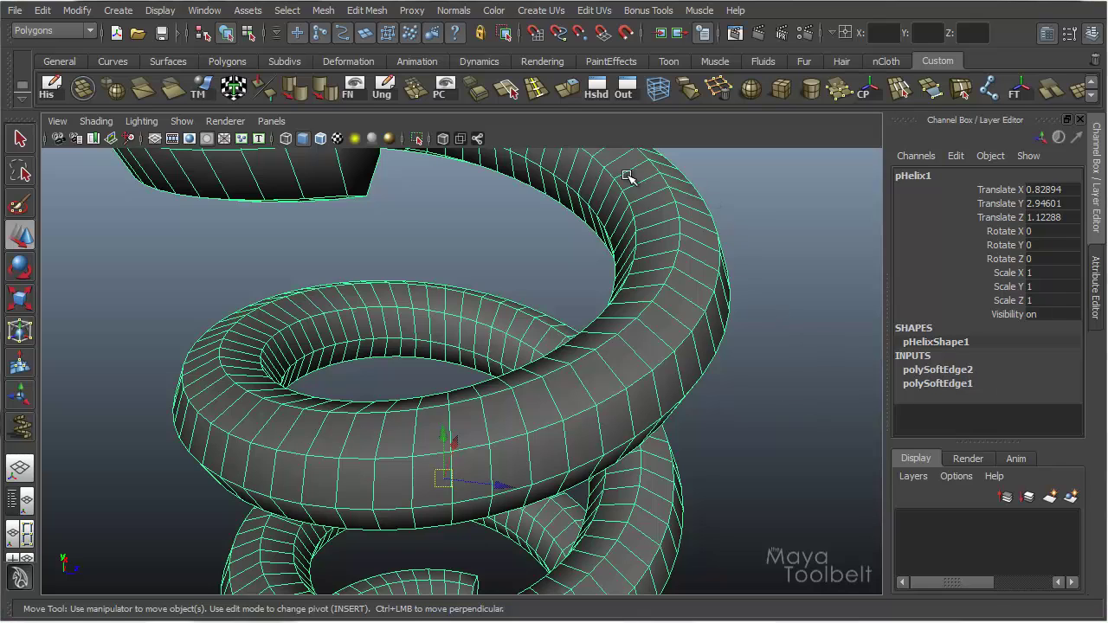
click(950, 385)
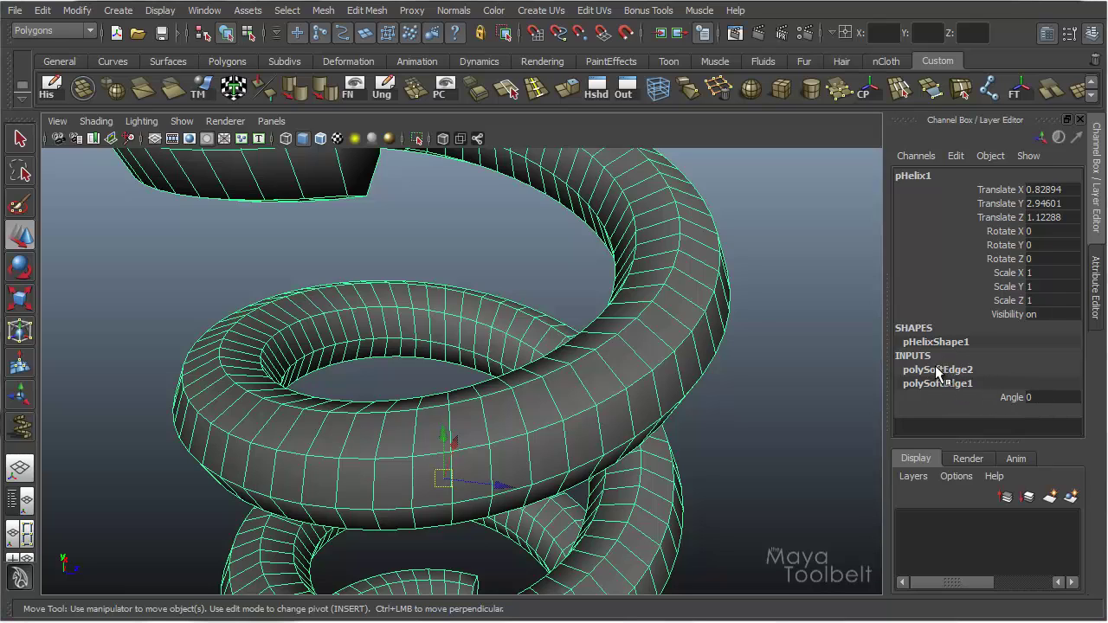
Step: Display polySoftEdge2's Angle of 180, deselect the helix, and open the Normals menu
click(935, 370)
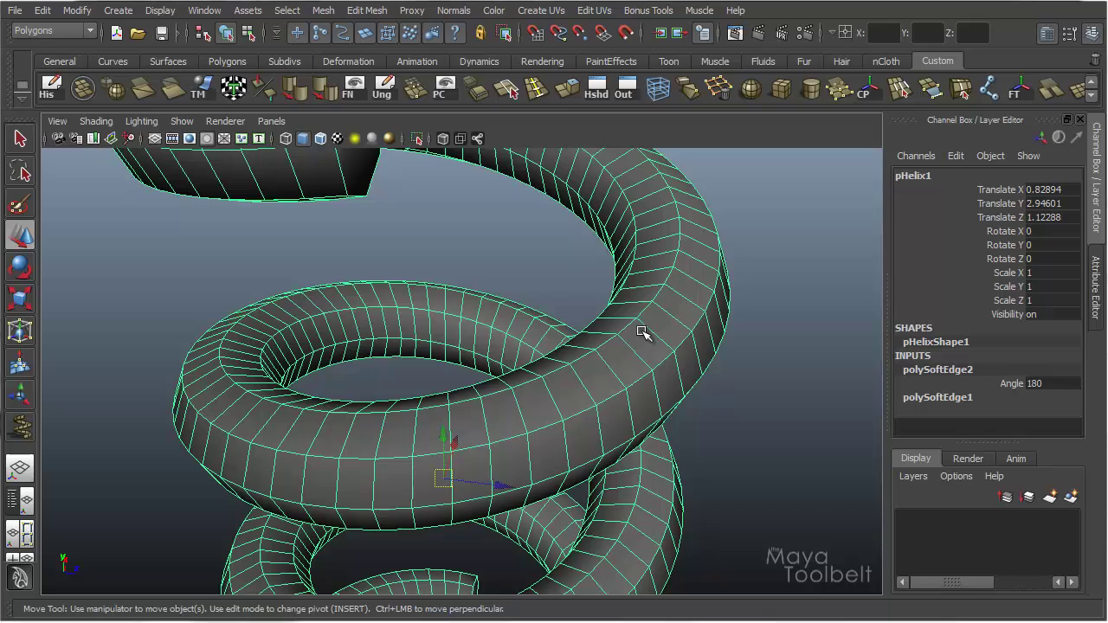
click(1010, 383)
click(729, 248)
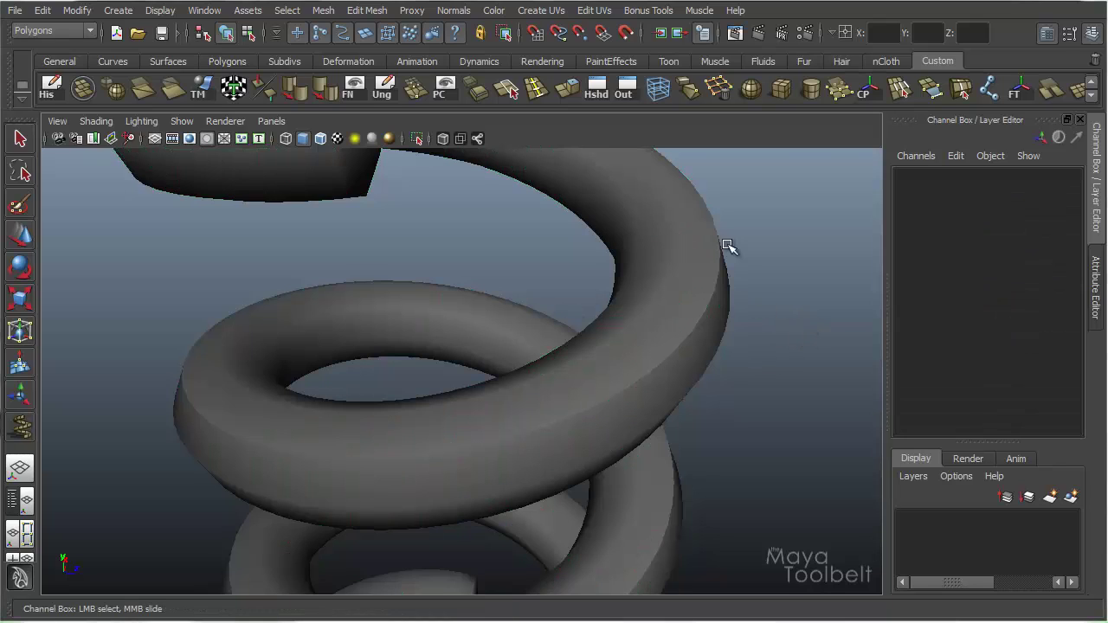
click(453, 11)
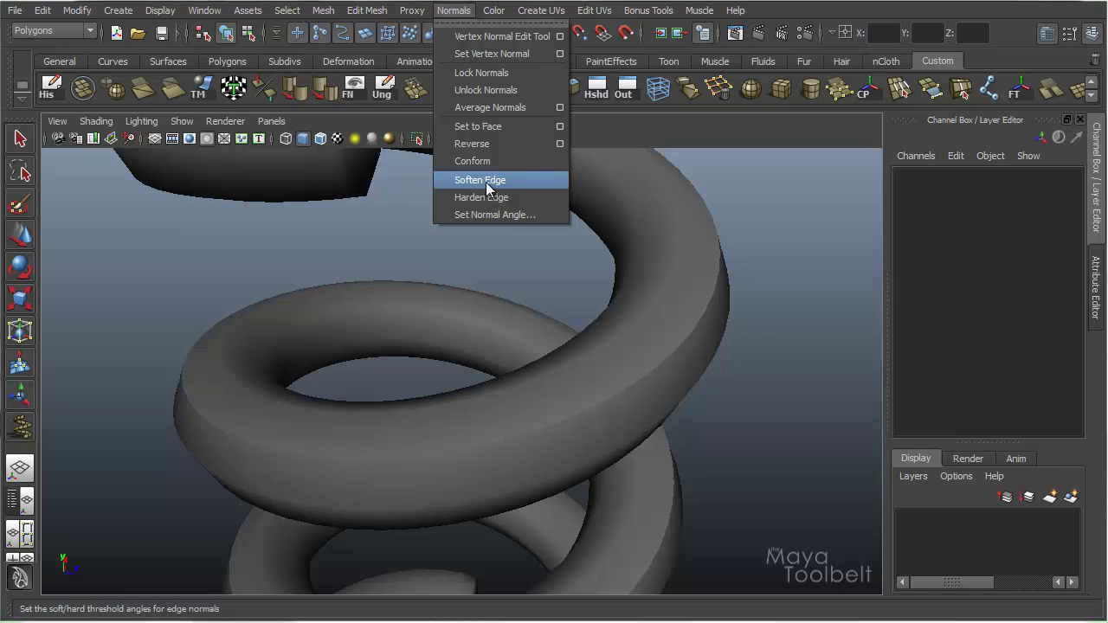
click(665, 303)
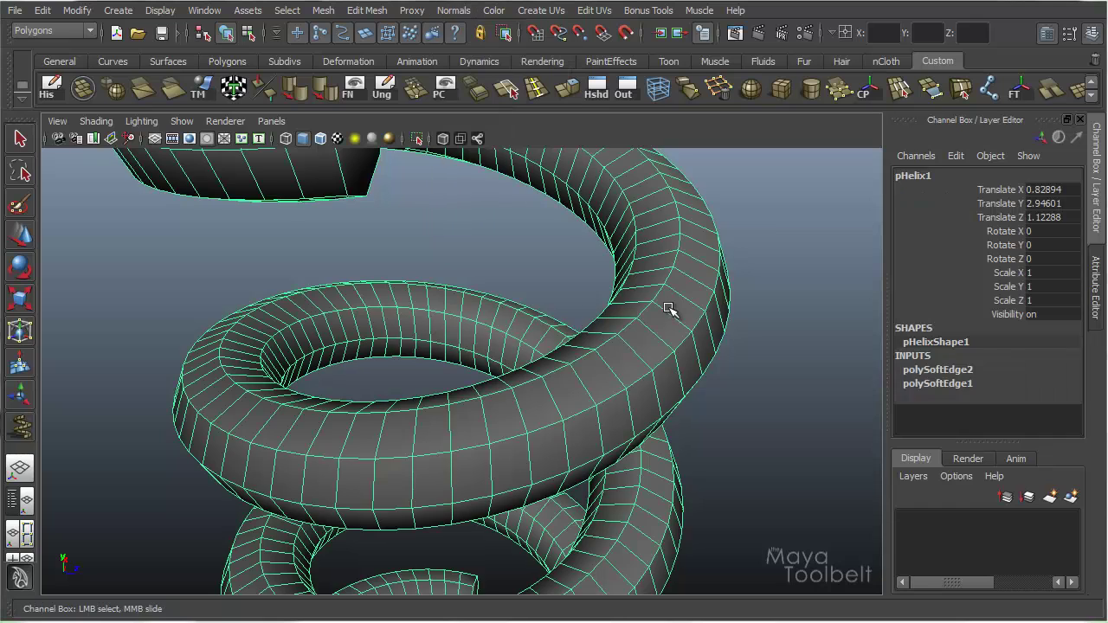
click(941, 383)
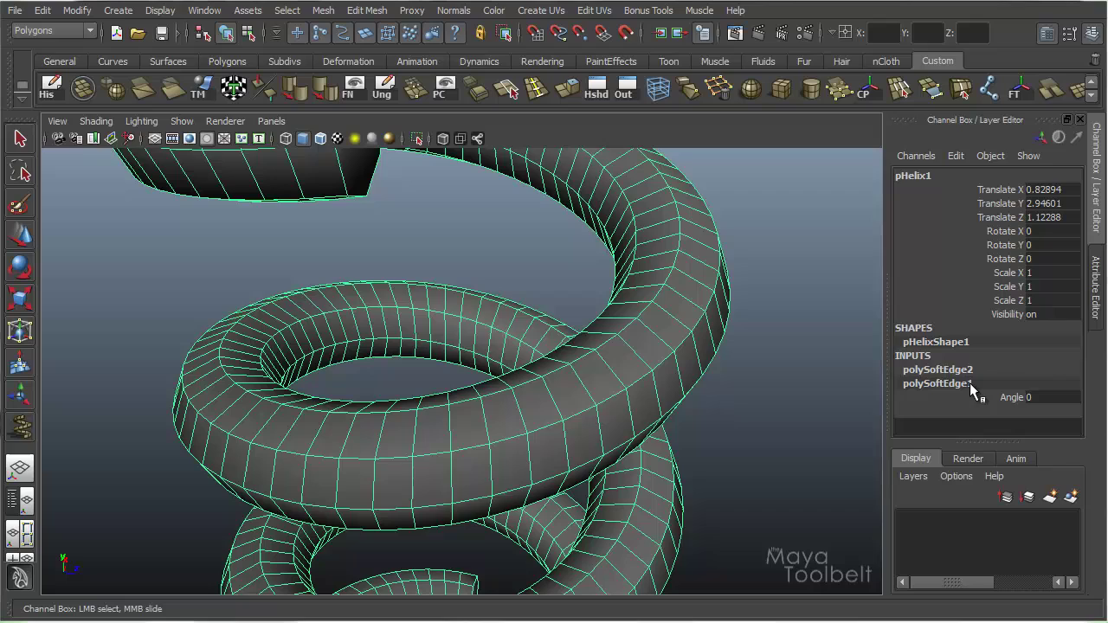
click(1012, 398)
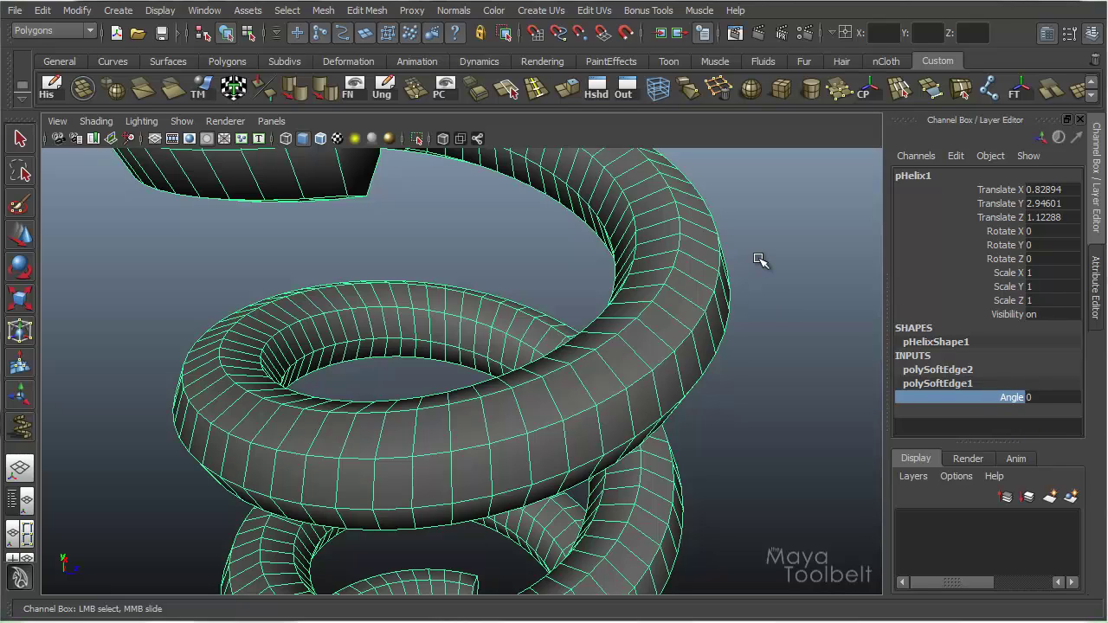
mouse_move(760, 258)
middle_down()
mouse_move(839, 245)
mouse_move(774, 264)
mouse_move(792, 259)
middle_up()
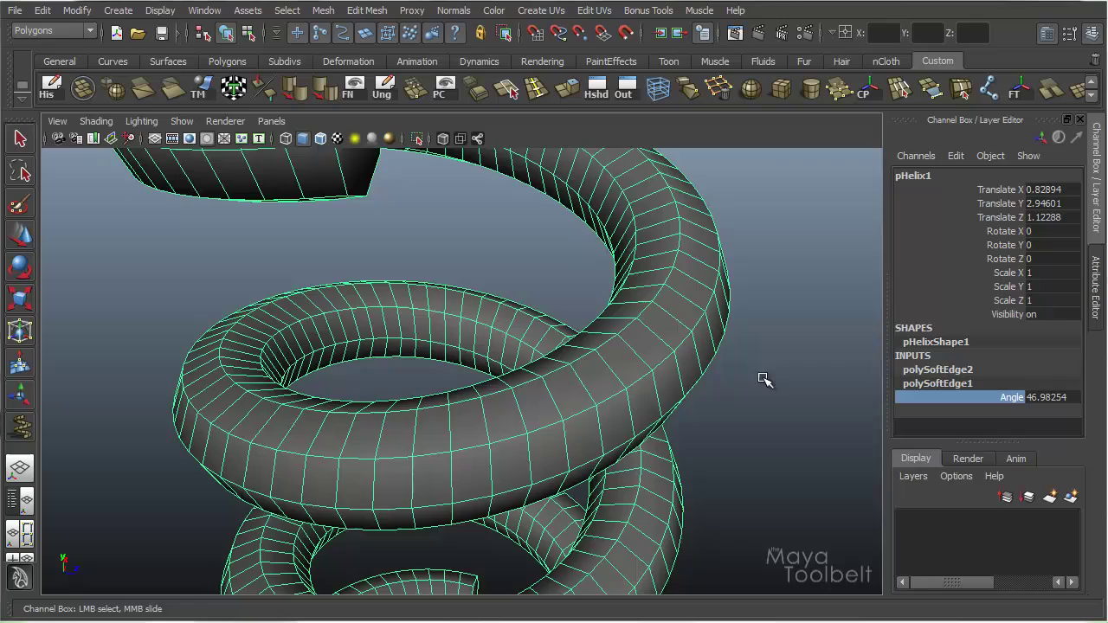
scroll(762, 376, down, 5)
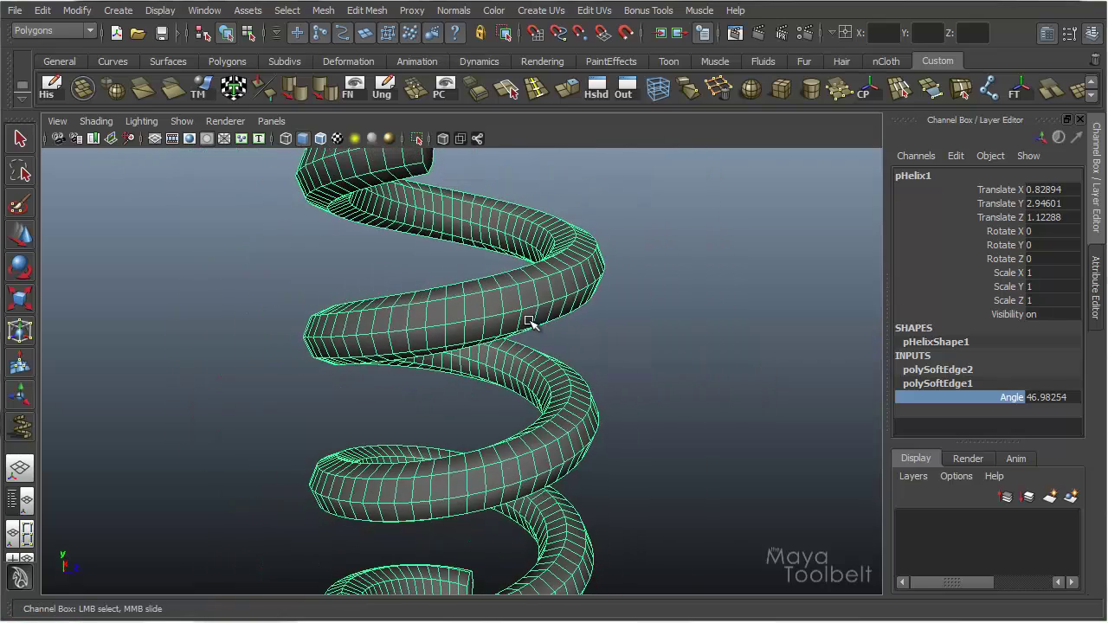
click(588, 329)
alt+drag(588, 329, 512, 384)
click(512, 384)
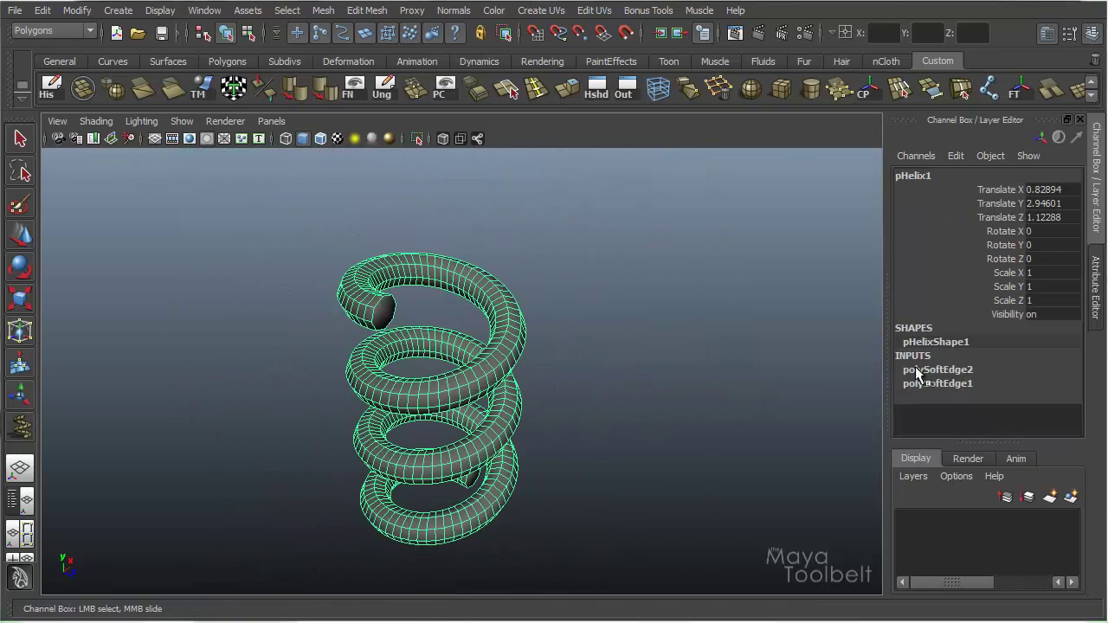
click(945, 383)
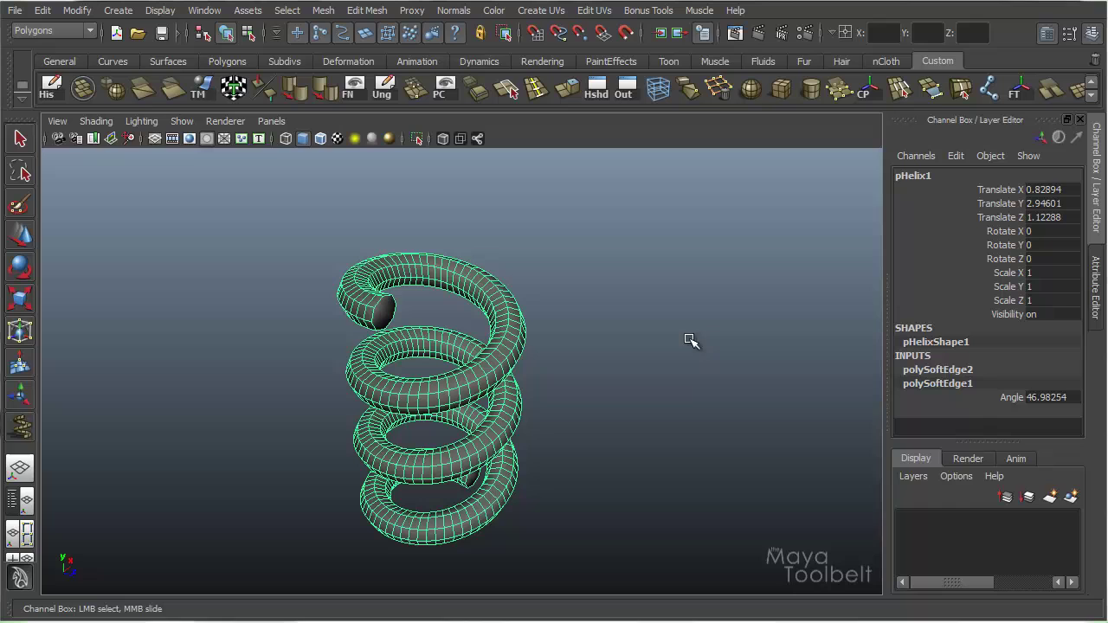
alt+drag(615, 349, 588, 381)
alt+right_drag(588, 381, 771, 403)
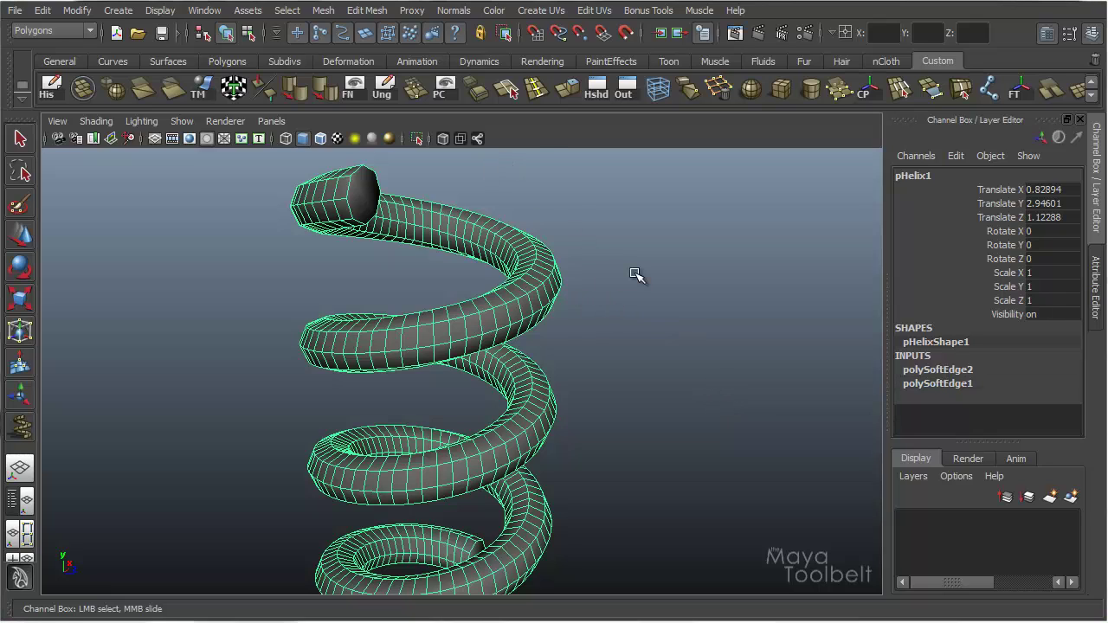
Step: Delete the helix and show the ground grid in the viewport
key(Delete)
alt+right_drag(593, 321, 334, 351)
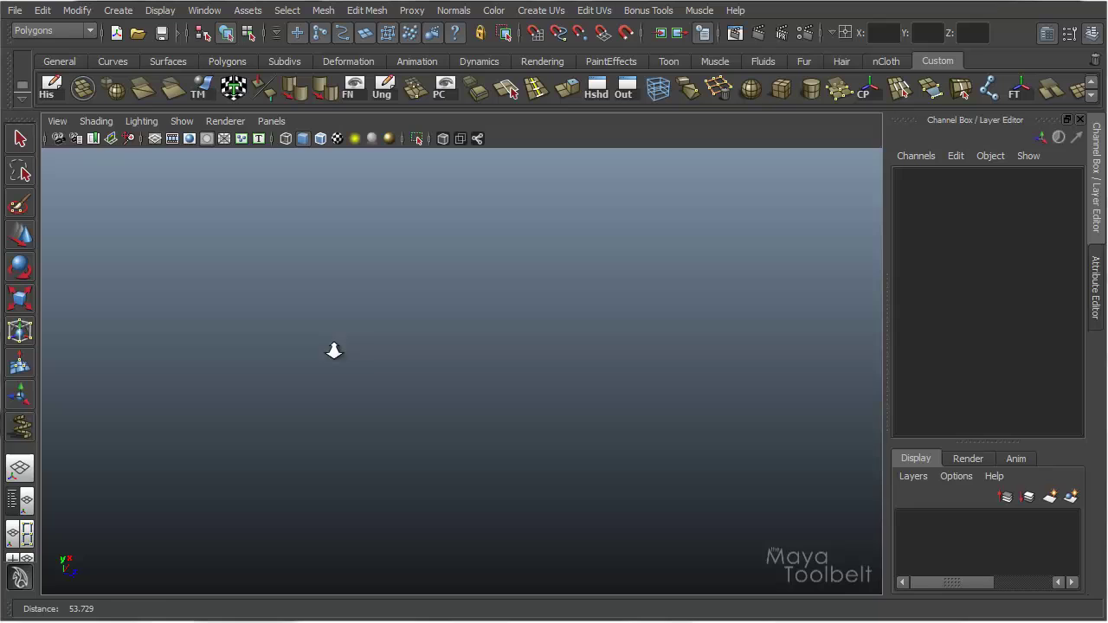
click(154, 140)
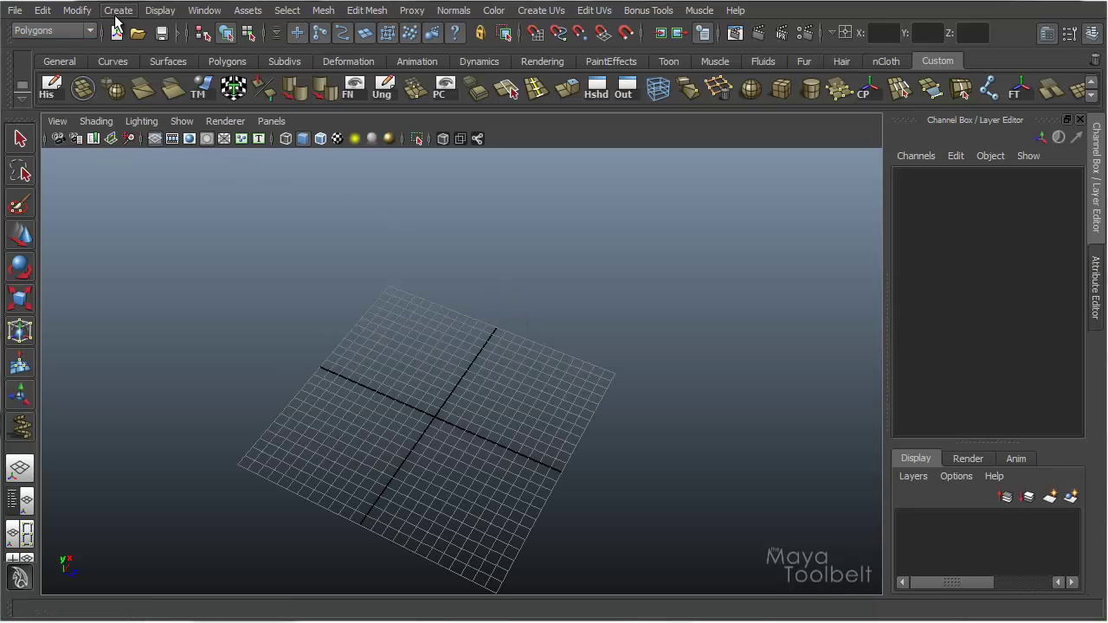
Step: Create a polygon sphere by dragging it out on the grid
click(117, 12)
mouse_move(212, 53)
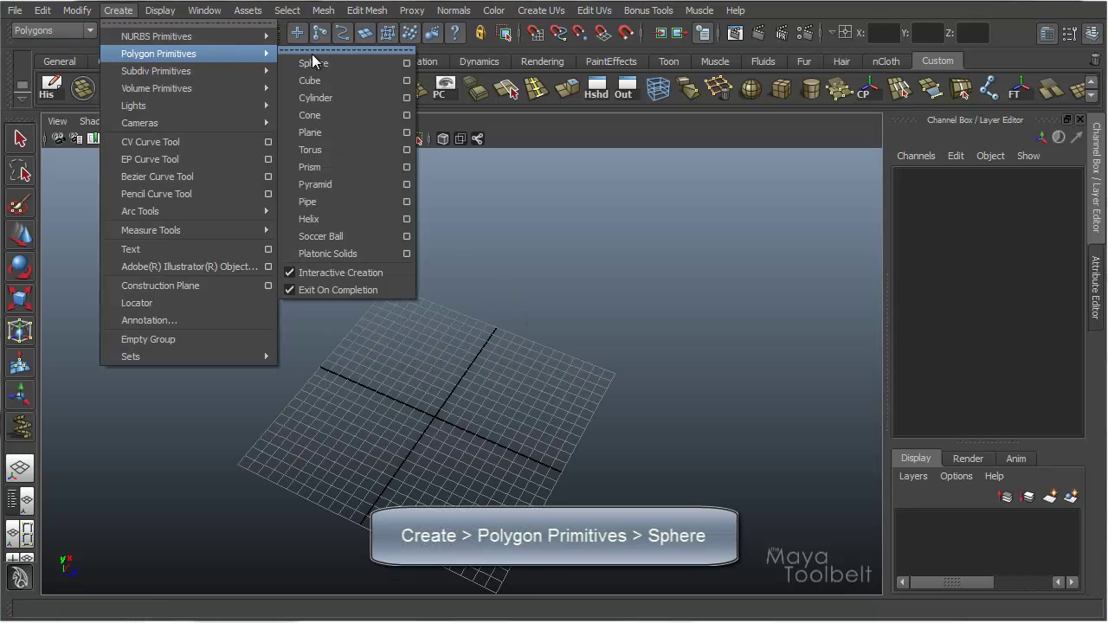
click(311, 62)
drag(440, 435, 482, 437)
drag(427, 464, 383, 375)
key(w)
alt+right_drag(383, 375, 570, 378)
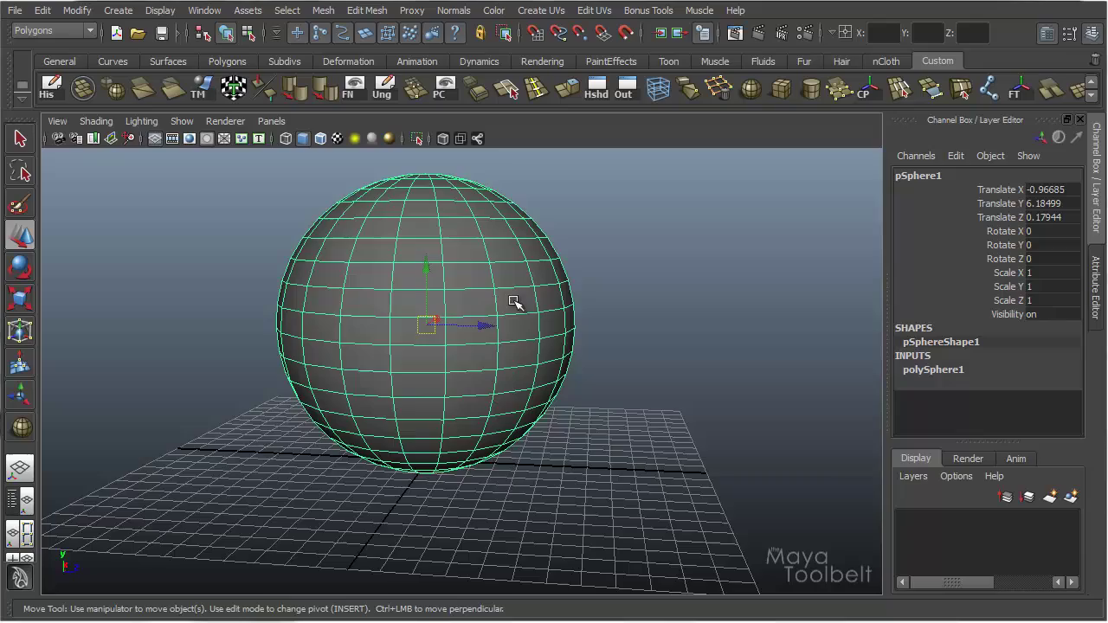
Step: Select the sphere and make all its edges hard with Normals > Harden Edge
click(577, 308)
alt+drag(577, 307, 499, 307)
scroll(668, 334, up, 5)
scroll(498, 304, down, 3)
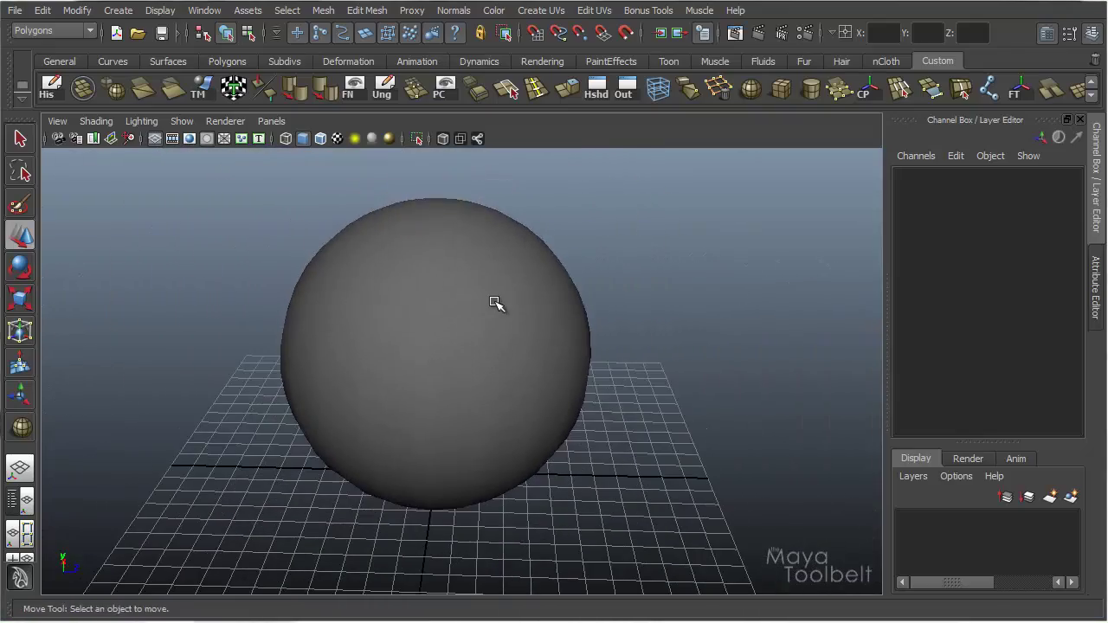
click(495, 303)
click(454, 10)
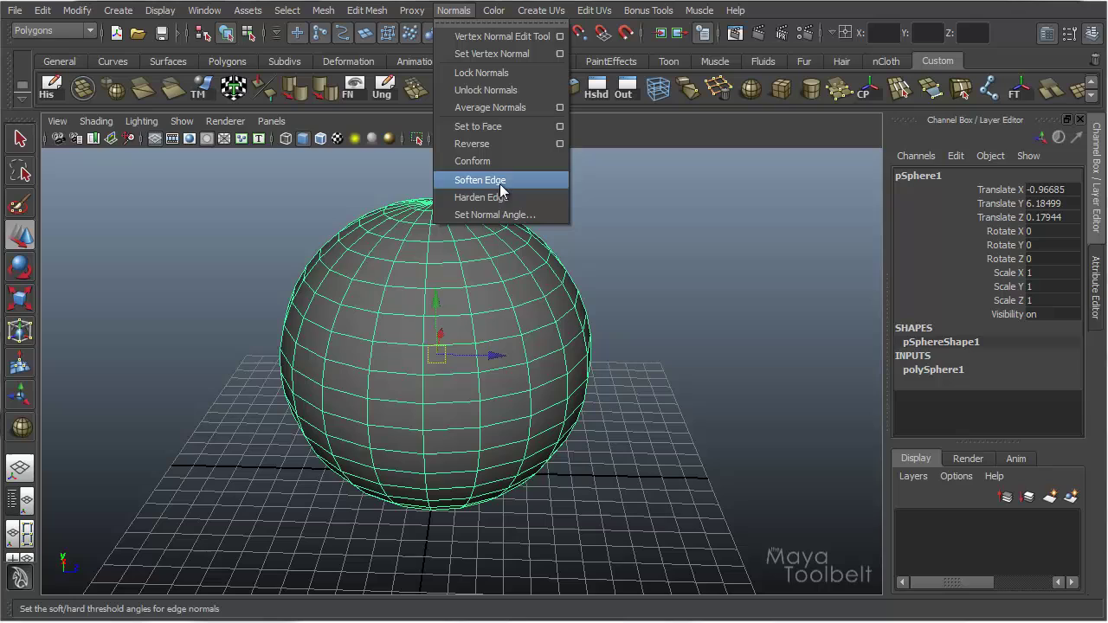
click(480, 195)
Step: Orbit around the sphere to inspect its faceted shading, then reselect it
click(640, 401)
alt+drag(641, 401, 445, 332)
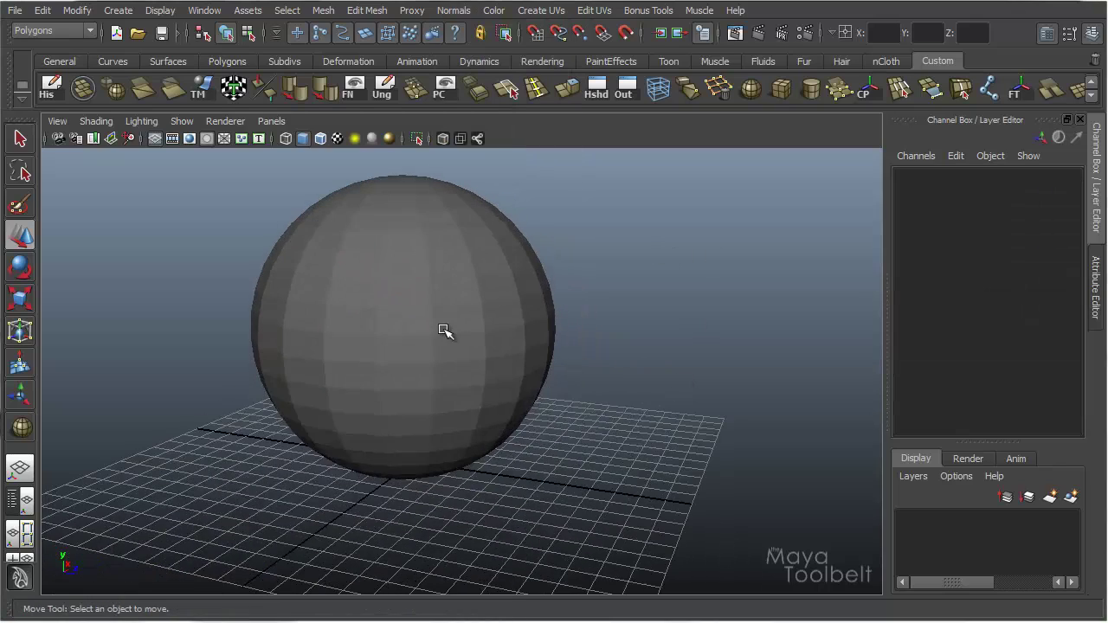
alt+right_drag(445, 332, 614, 341)
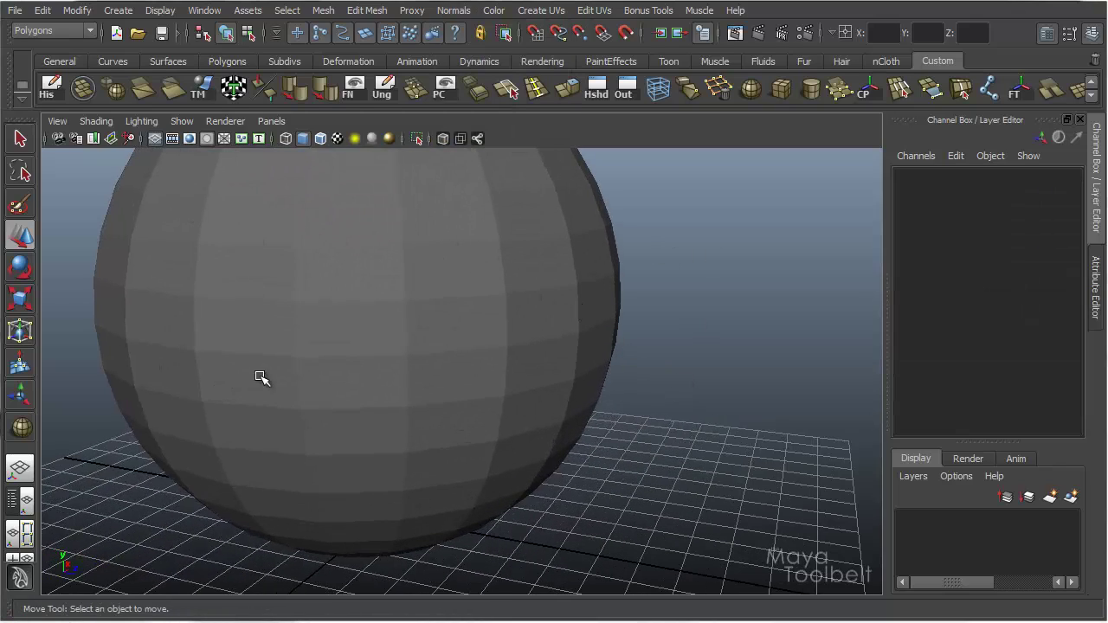
alt+drag(540, 329, 563, 307)
click(673, 321)
Step: Pick polySoftEdge1's Angle channel in the Channel Box and hide the ground grid
alt+drag(672, 321, 942, 377)
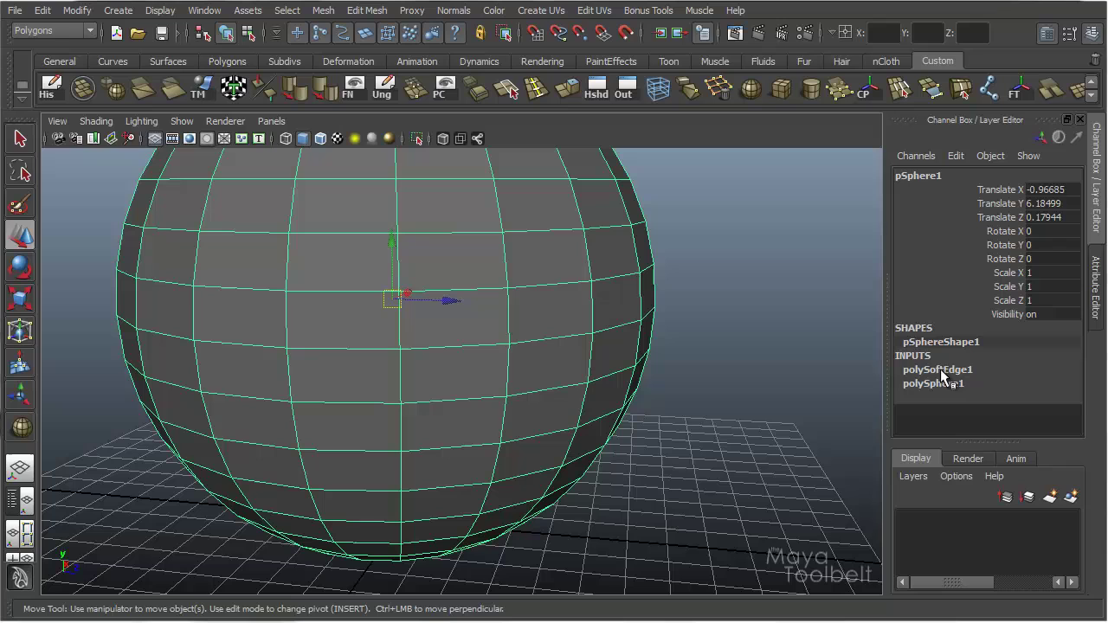
click(939, 369)
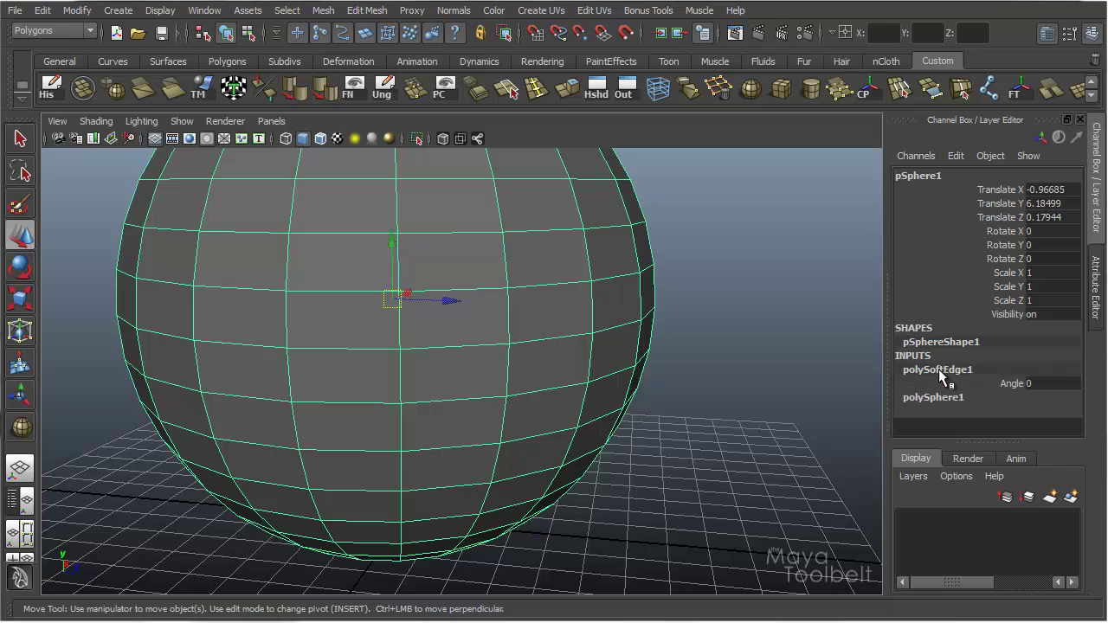
click(1008, 387)
scroll(697, 302, down, 5)
alt+drag(613, 300, 334, 219)
click(154, 138)
alt+middle_drag(379, 259, 347, 238)
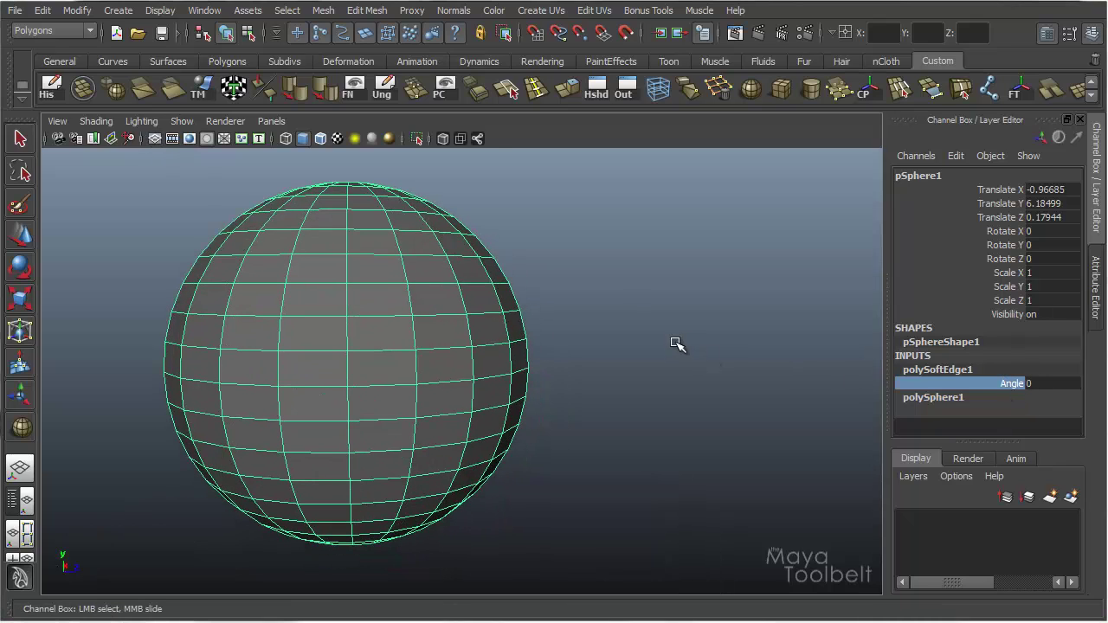
Step: Raise the polySoftEdge1 Angle to about 19.48 for pumpkin-like vertical bands
middle_drag(672, 329, 684, 330)
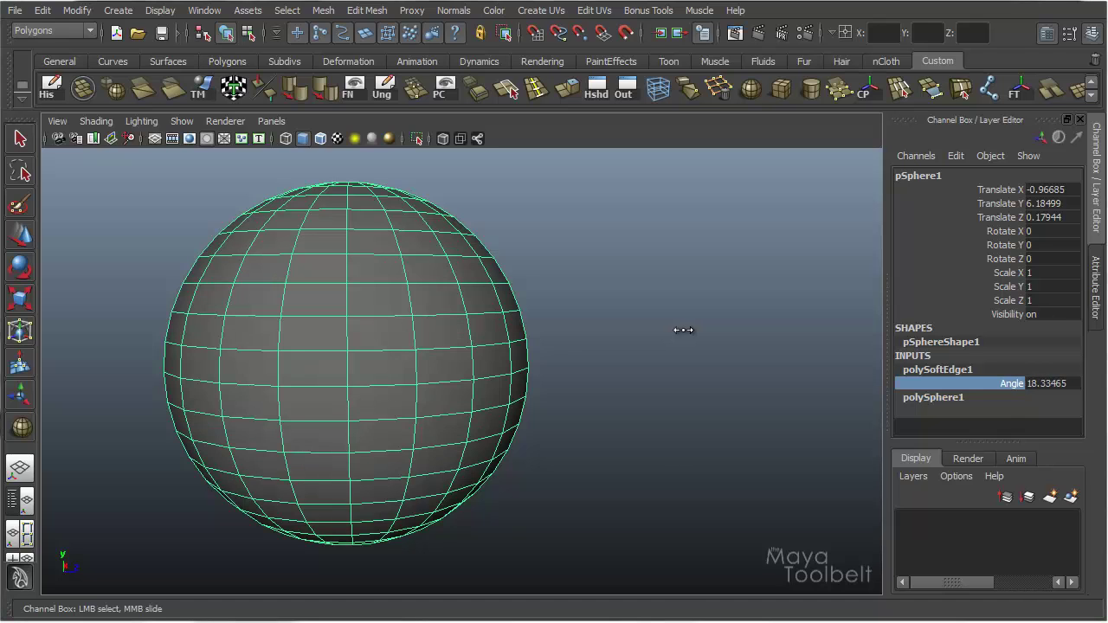
alt+right_drag(569, 333, 837, 372)
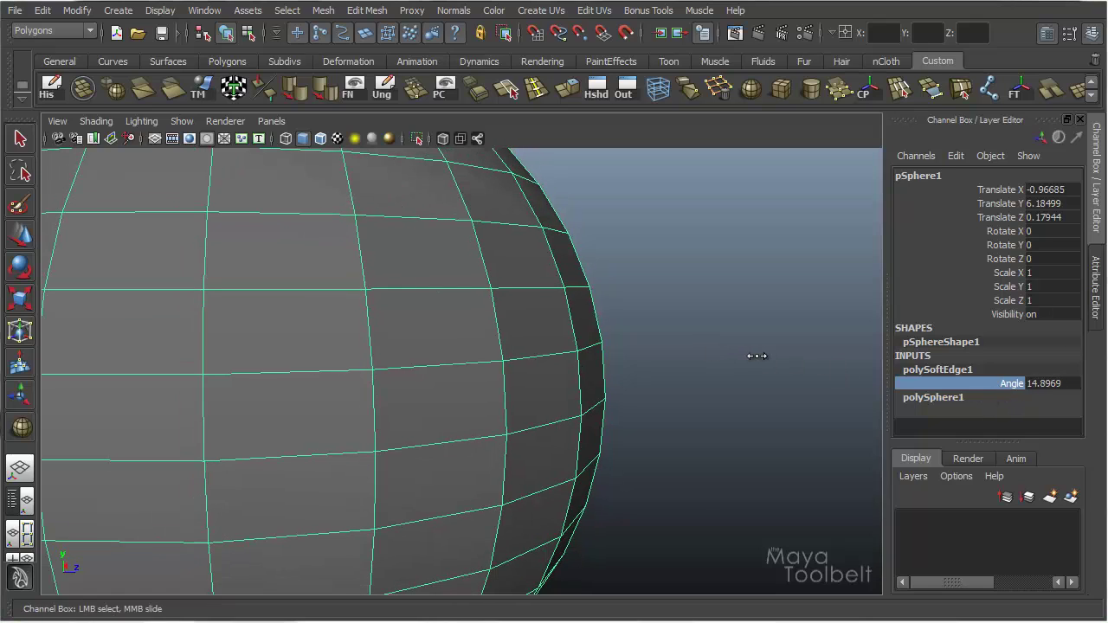
middle_drag(758, 356, 757, 359)
middle_drag(758, 360, 754, 366)
scroll(761, 346, down, 5)
click(749, 344)
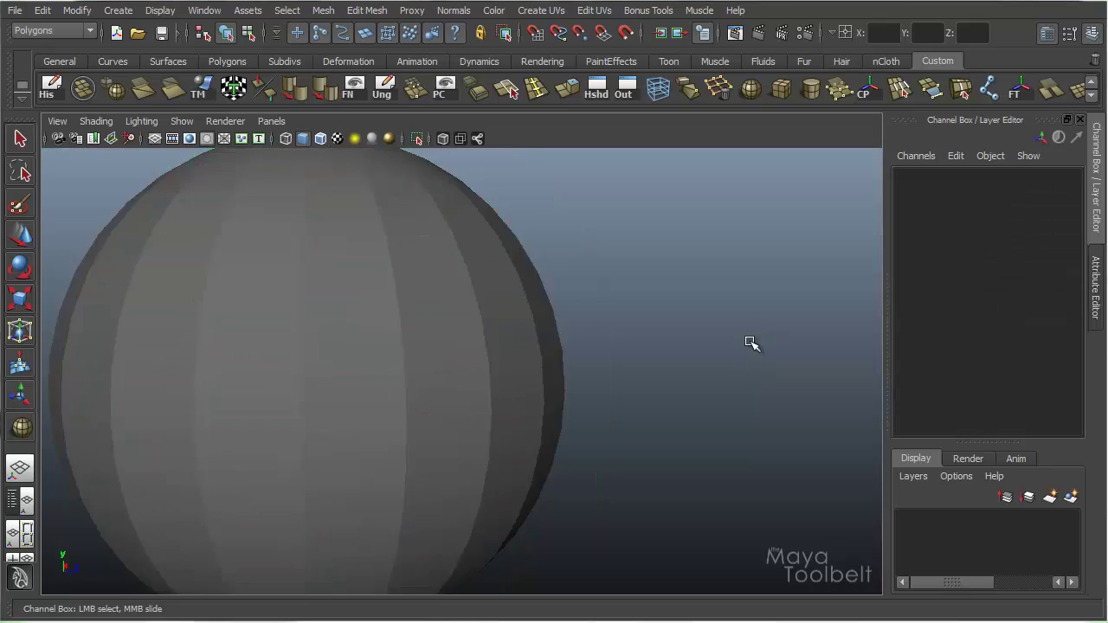
alt+drag(750, 344, 653, 335)
scroll(484, 364, down, 3)
click(489, 401)
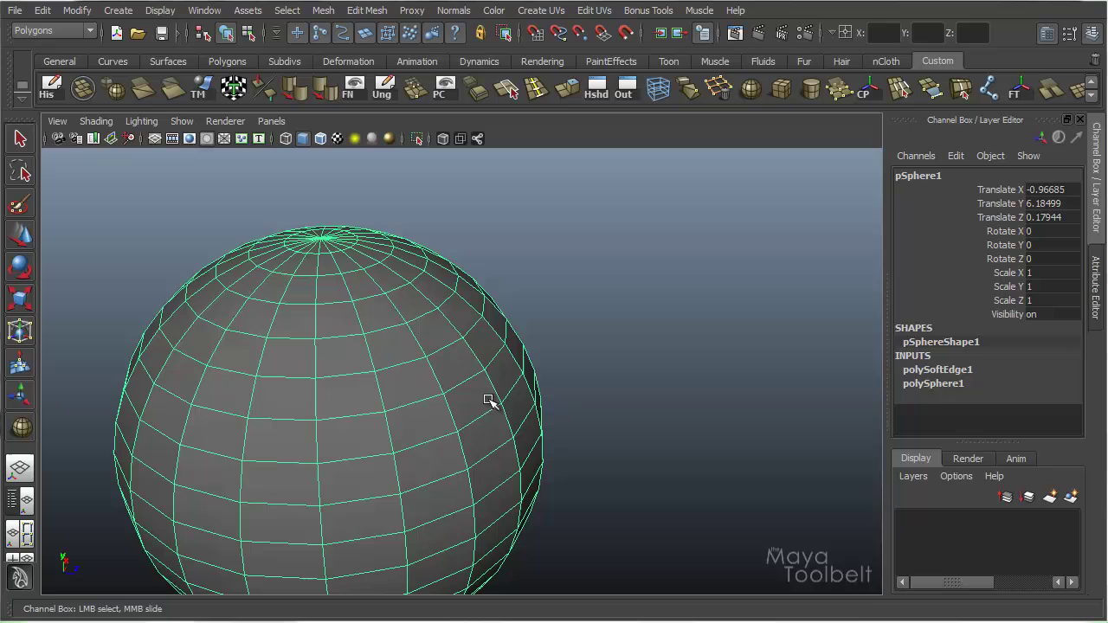
click(927, 371)
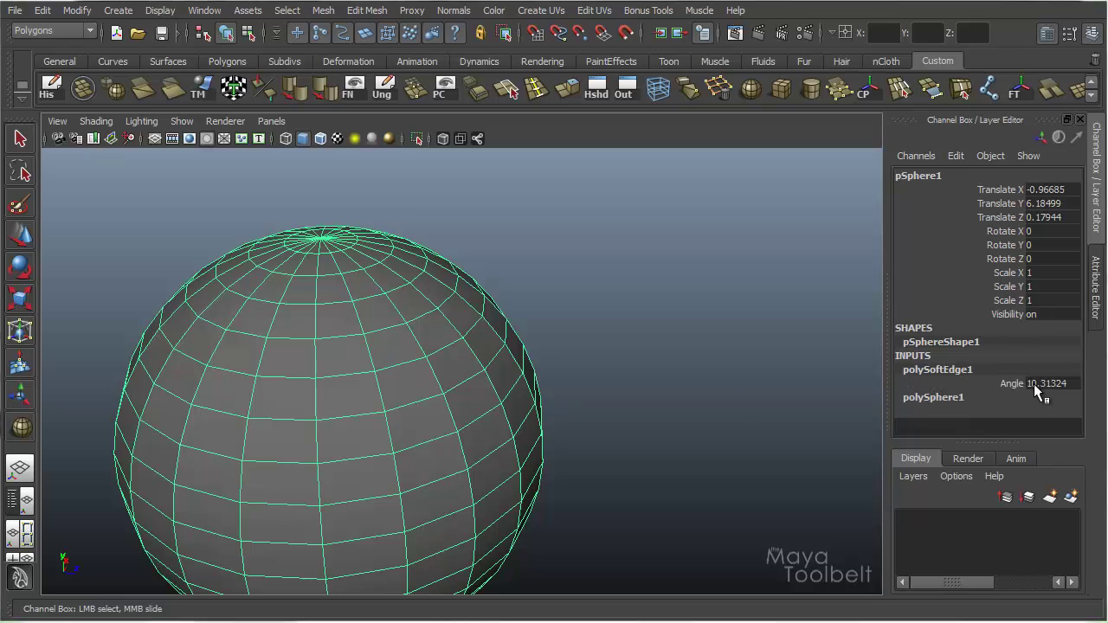
click(675, 407)
mouse_move(675, 407)
alt+mouse_down()
mouse_move(683, 420)
mouse_move(626, 390)
mouse_move(393, 401)
mouse_move(378, 479)
mouse_move(545, 373)
mouse_move(619, 384)
mouse_move(567, 387)
alt+mouse_up()
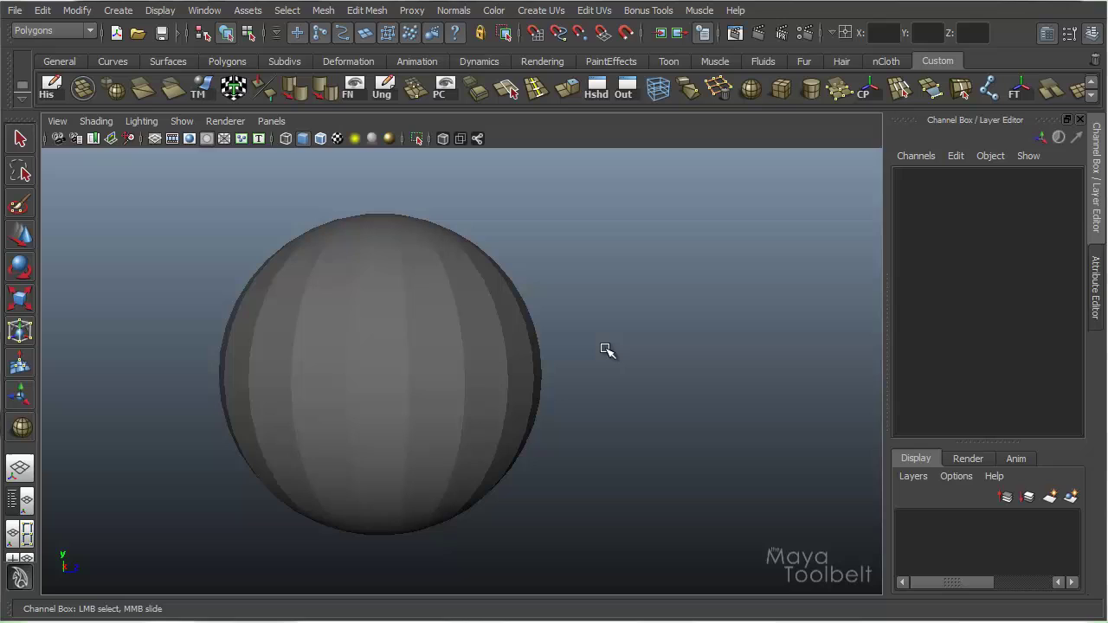
click(504, 399)
alt+drag(455, 366, 606, 402)
click(598, 378)
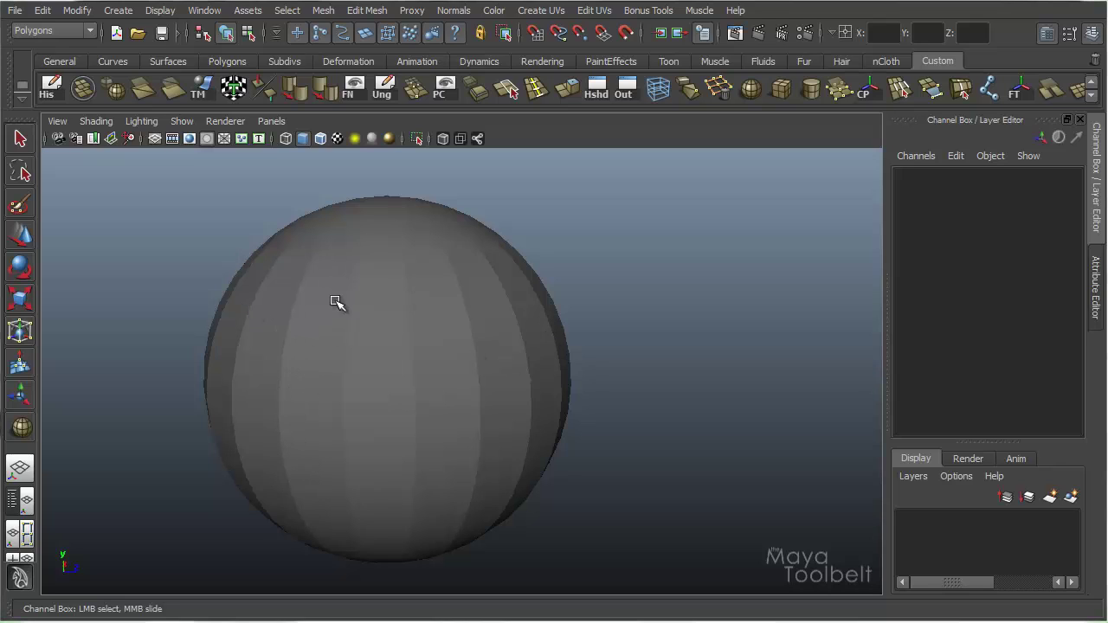
click(305, 320)
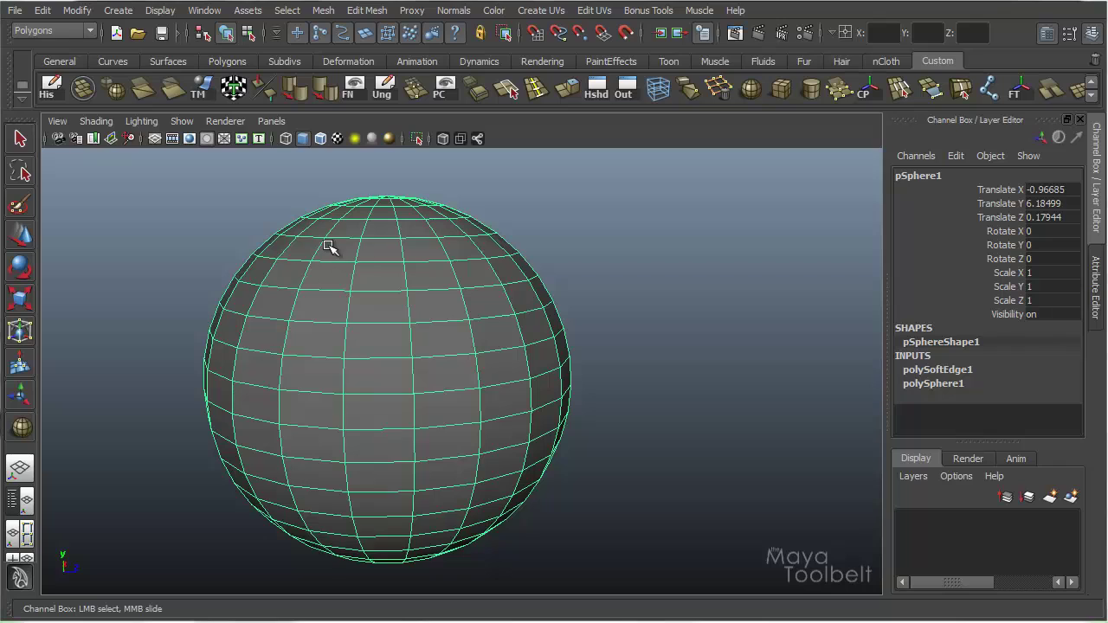
click(670, 355)
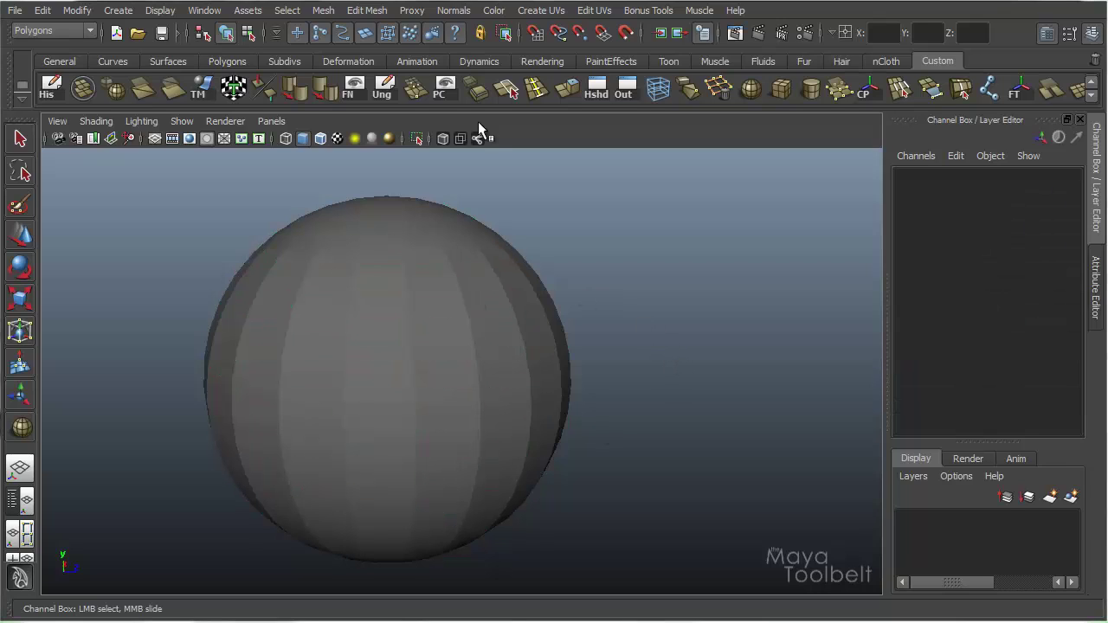
click(453, 11)
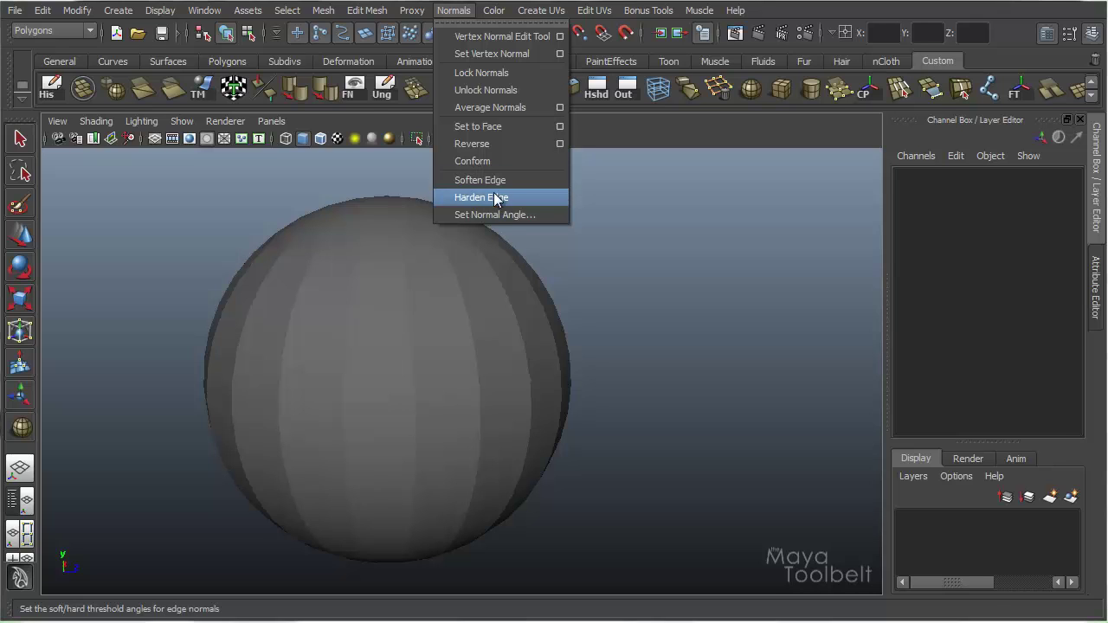
click(648, 213)
key([)
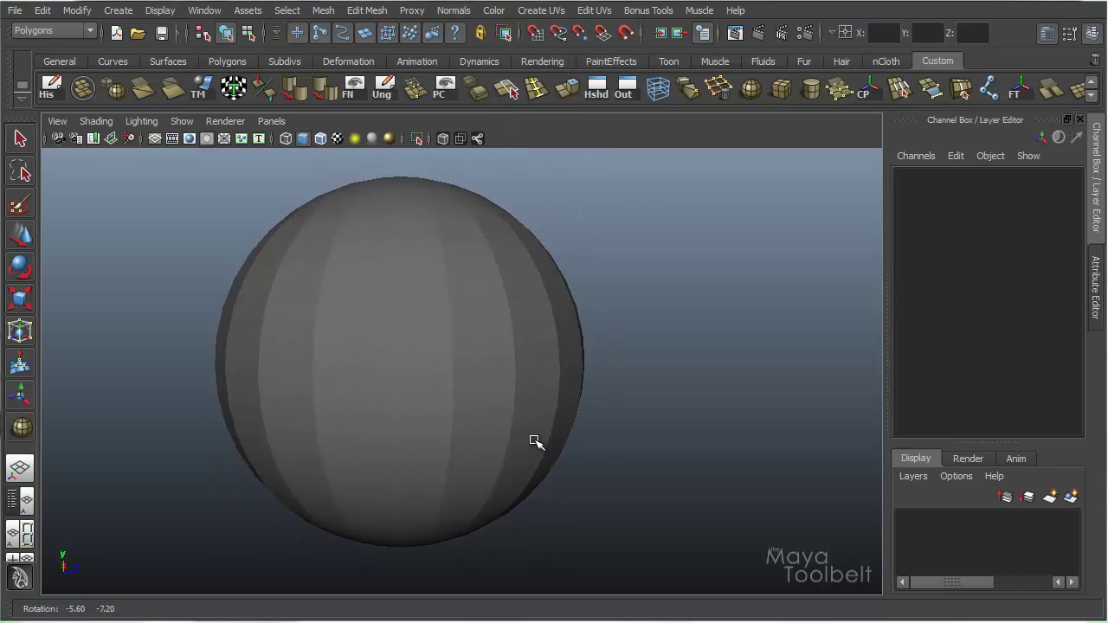